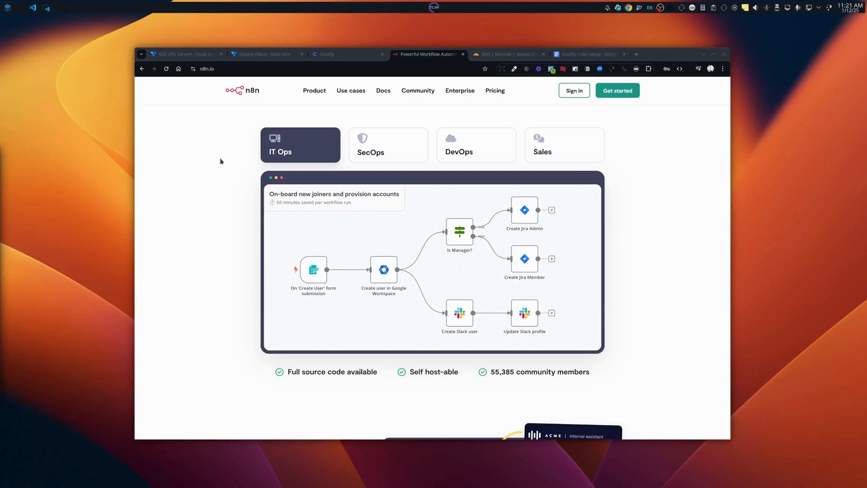
Switch to the 'SSD VPS Servers, Cloud Se…' tab to show the vultr.com homepage.
click(177, 54)
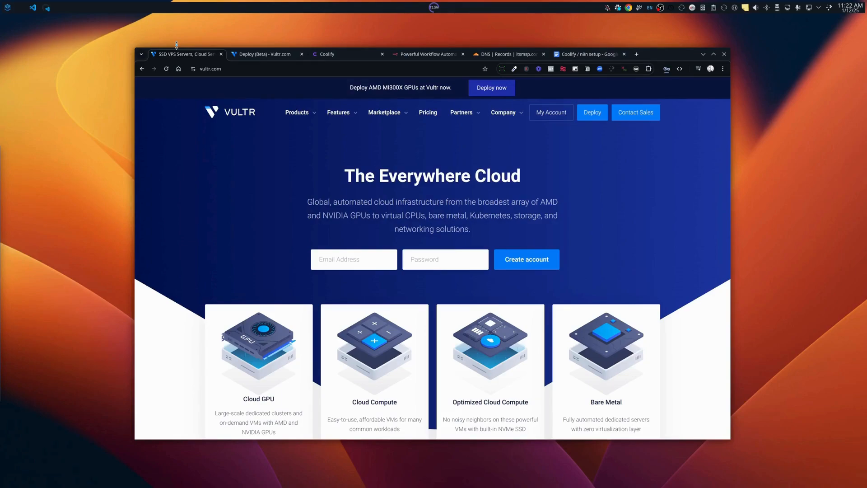
Switch to the coolify.io homepage with its Cloud and Self-hosted options.
click(330, 55)
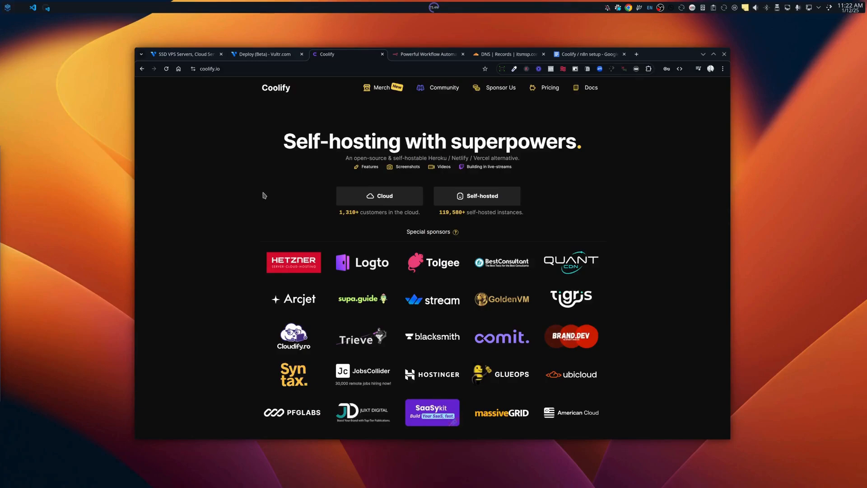
scroll(263, 197, down, 3)
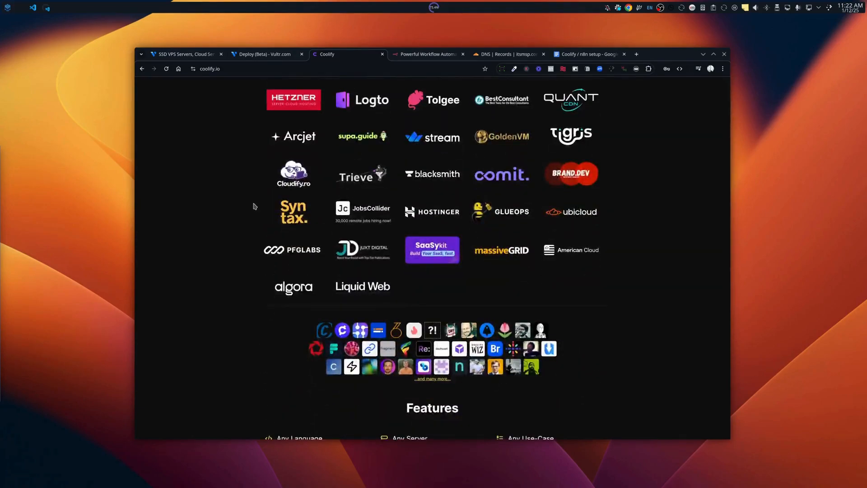
scroll(253, 207, down, 3)
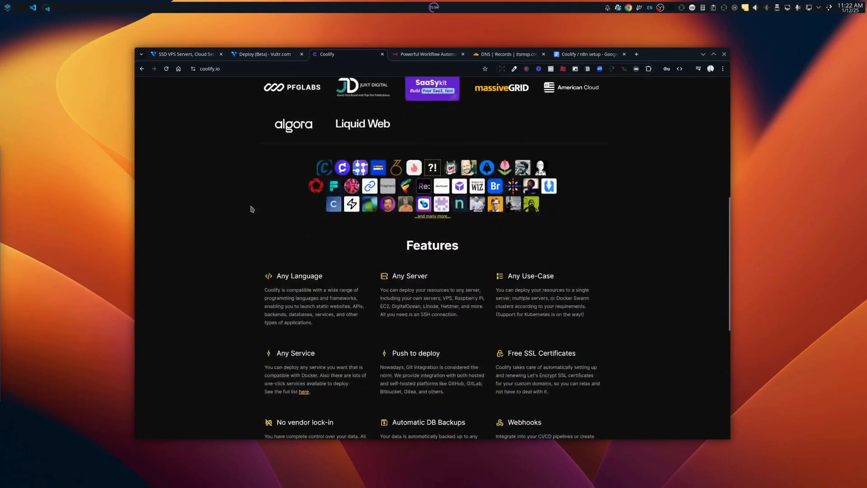
scroll(252, 208, up, 6)
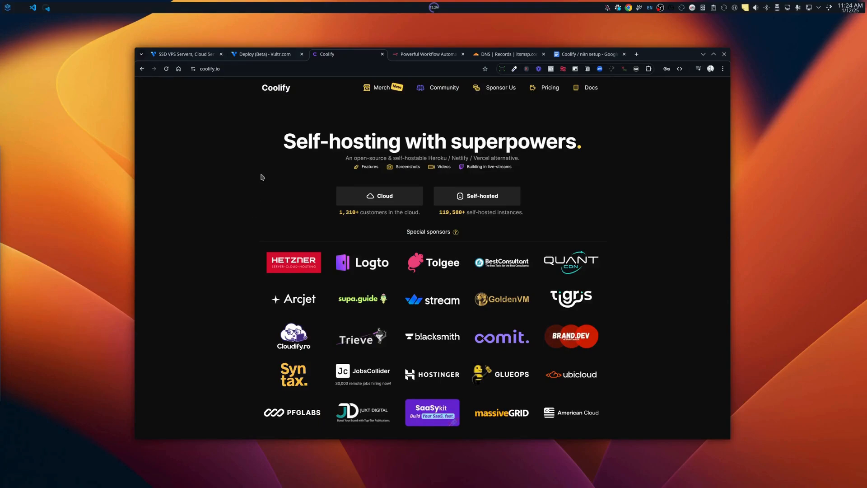
On Vultr's Deploy page, select a Shared CPU server located in Dallas.
click(251, 58)
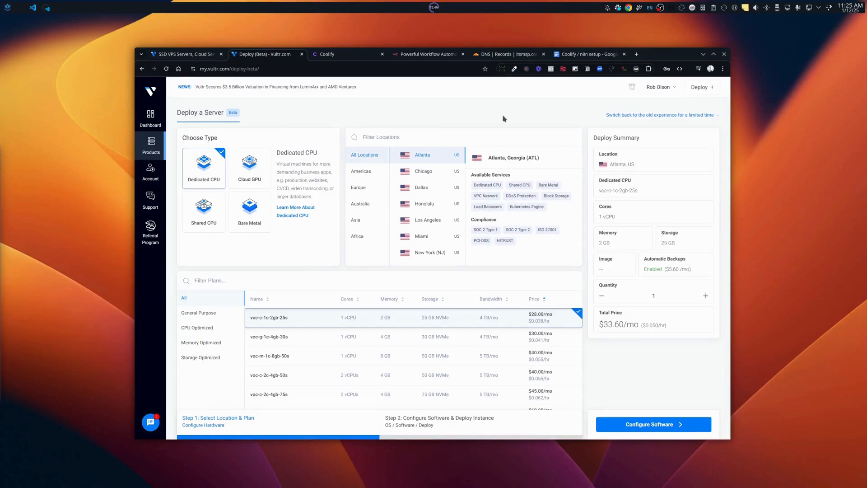
click(212, 220)
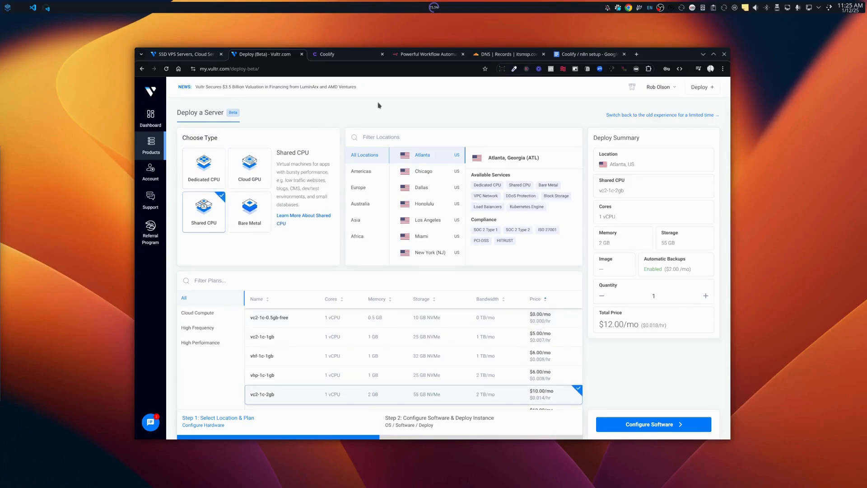
click(424, 190)
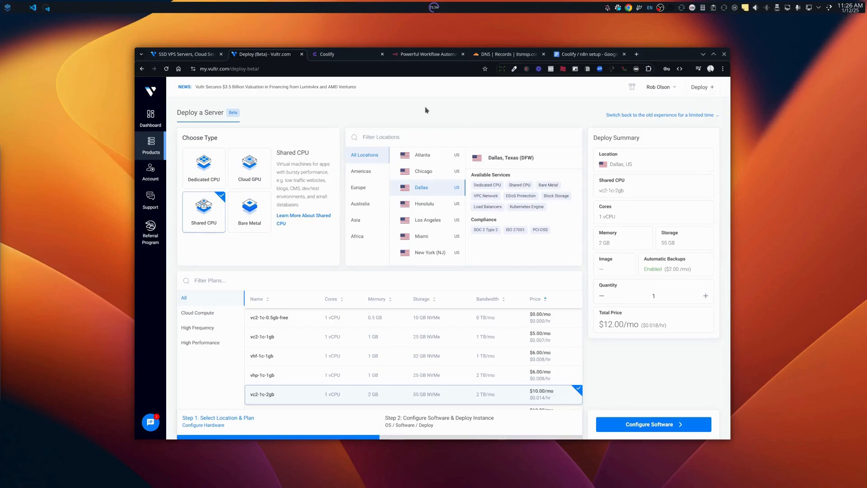
scroll(424, 193, down, 3)
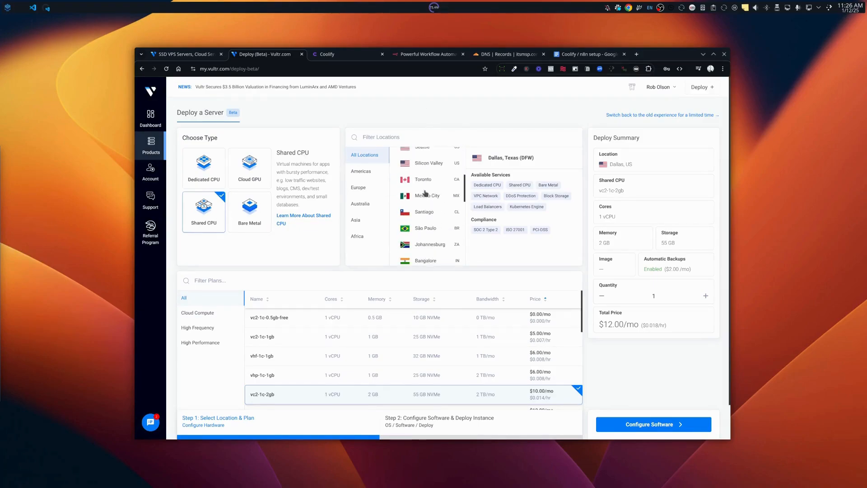
scroll(363, 310, down, 2)
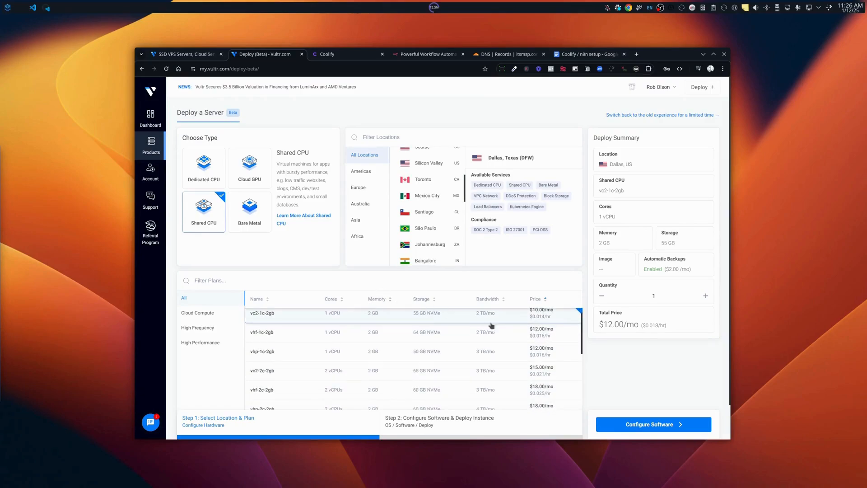
scroll(492, 326, up, 2)
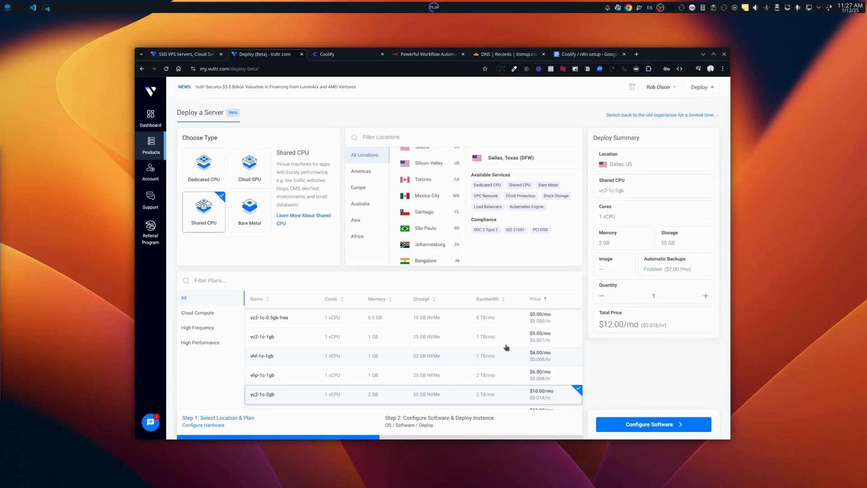
scroll(586, 333, down, 1)
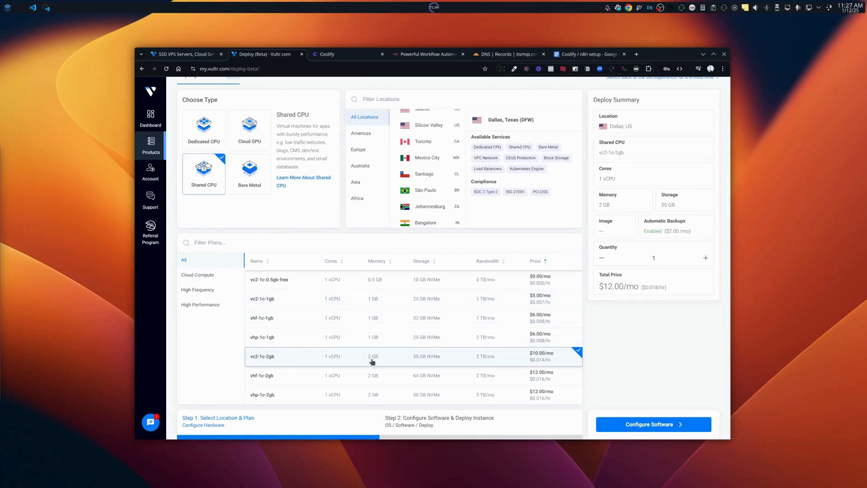
scroll(374, 360, down, 2)
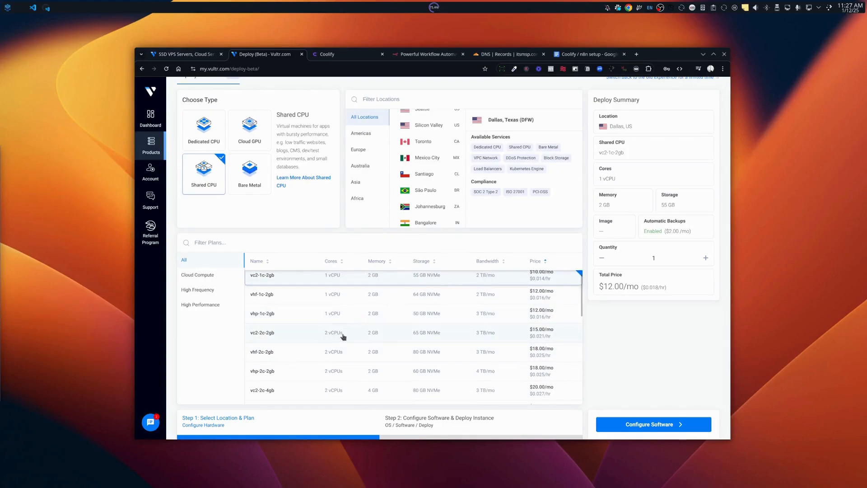
Pick the vc2-2c-2gb plan (2 vCPUs, 2 GB, 65 GB) for $18.00/mo, confirming Dallas.
click(539, 335)
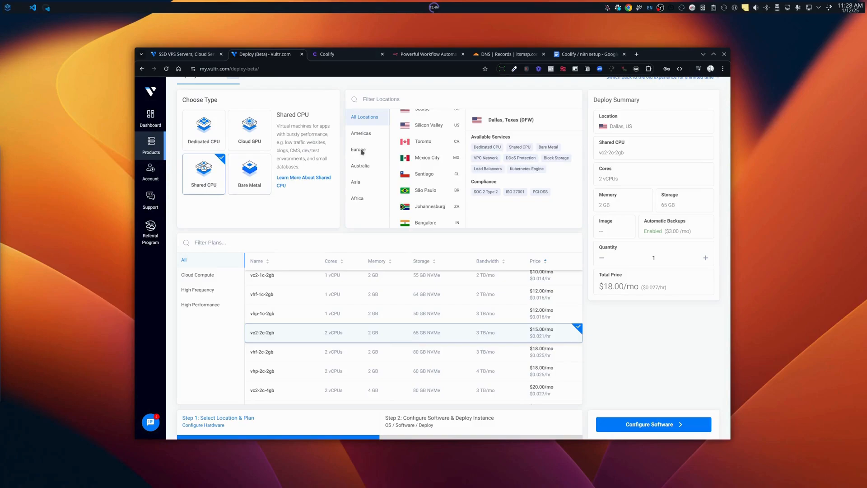
scroll(435, 185, up, 3)
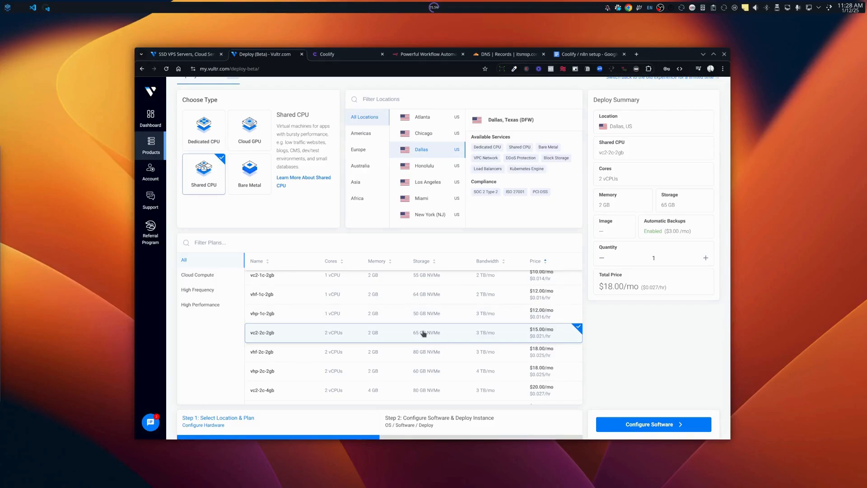
Set Coolify on Ubuntu 24.04 from Marketplace Apps as the server image.
click(650, 427)
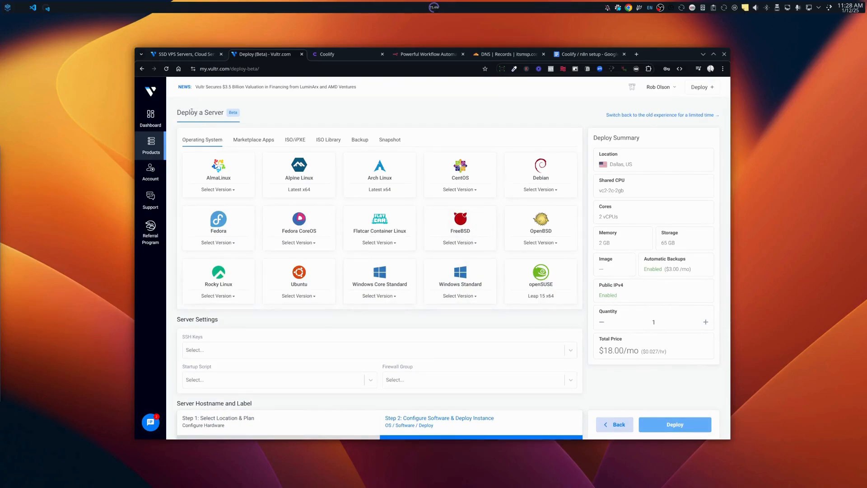
drag(177, 113, 226, 113)
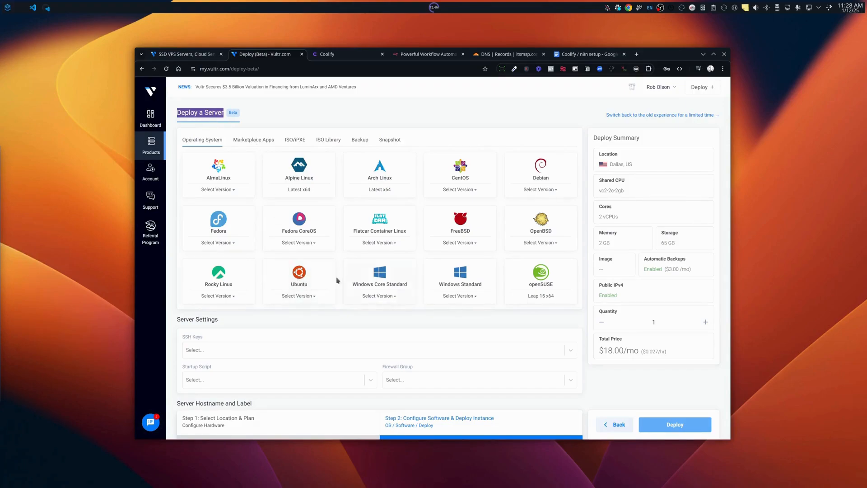
click(250, 144)
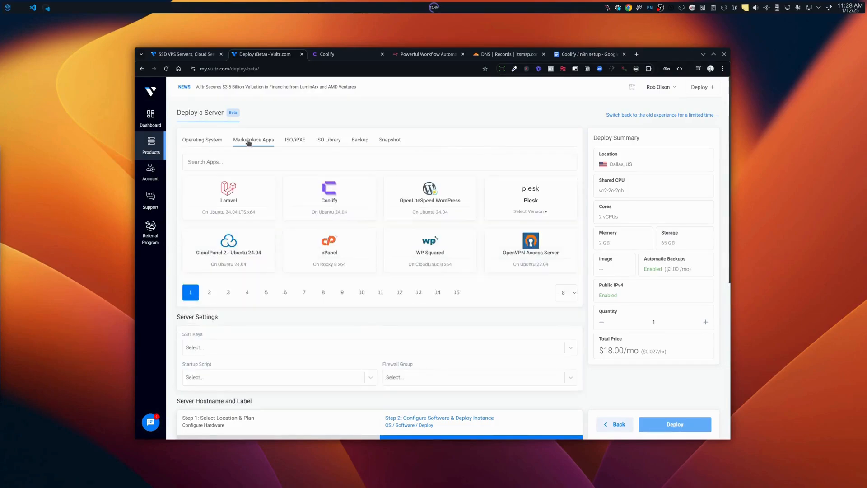
click(330, 195)
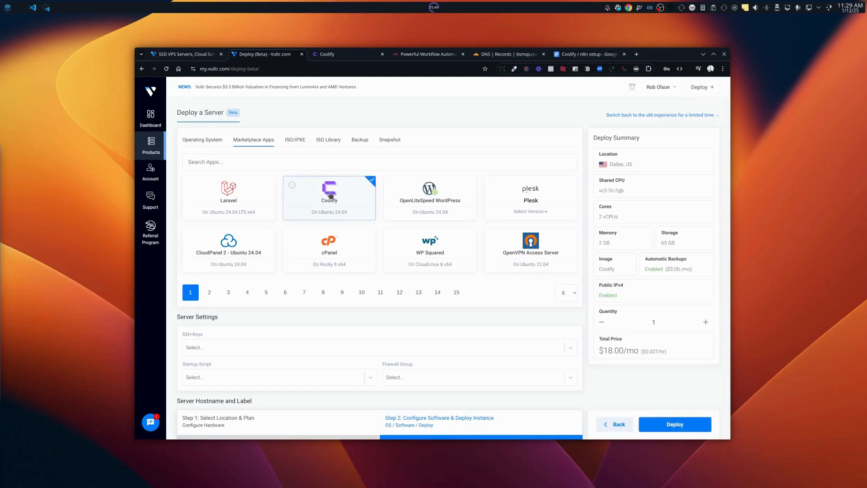
On coolify.io's Self-hosted page, select the curl one-line install command.
click(337, 58)
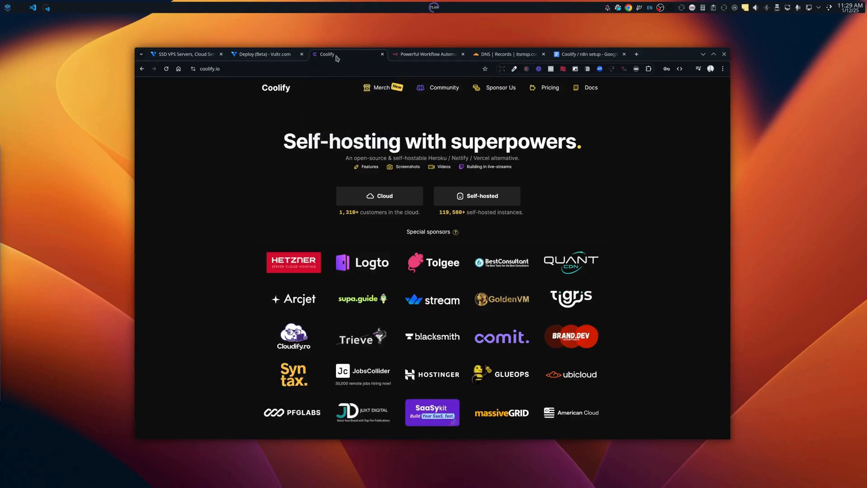
click(468, 199)
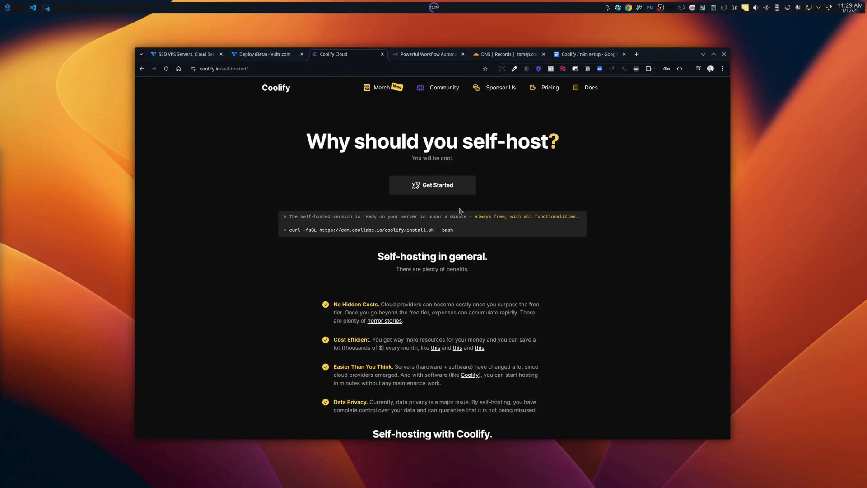
drag(454, 231, 289, 231)
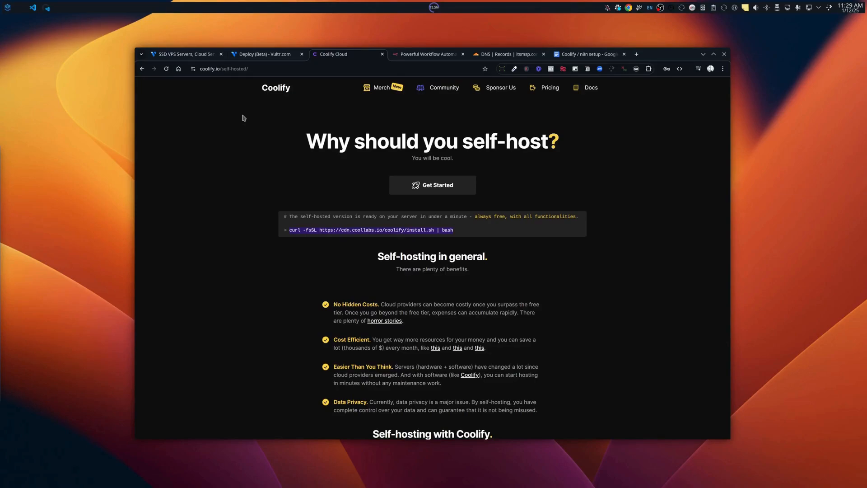
Back on the Deploy page, leave the server label empty and start disabling Automatic Backups.
click(271, 56)
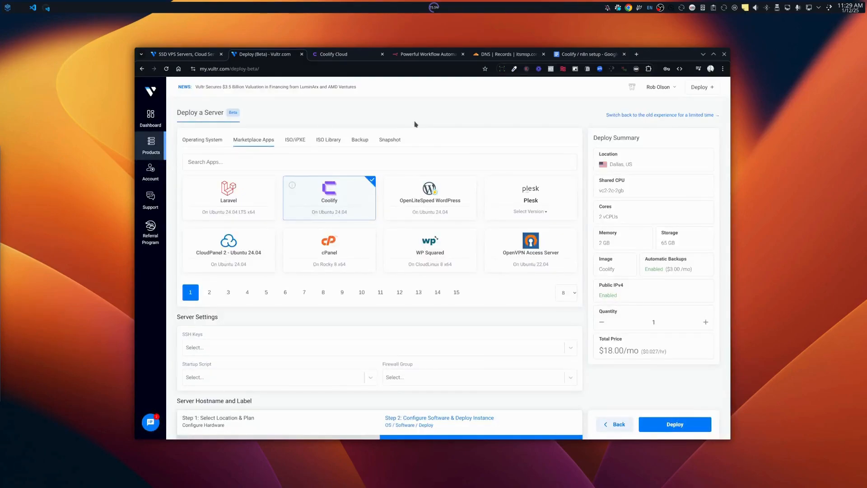
scroll(333, 206, down, 1)
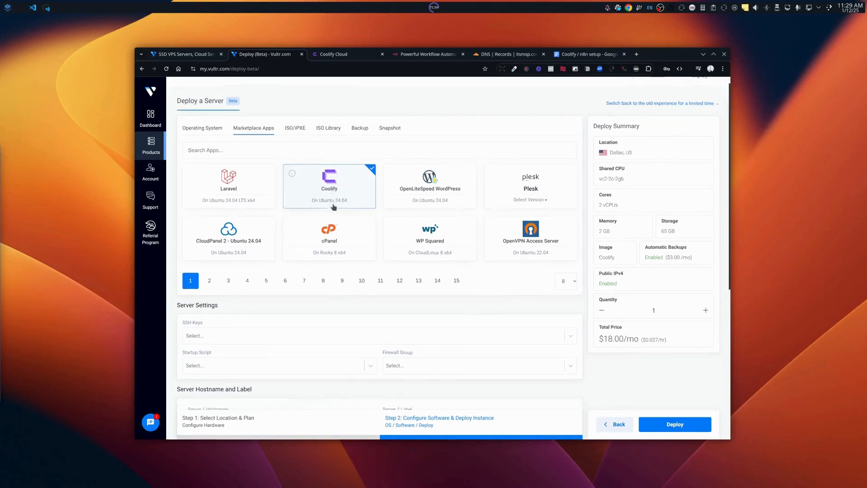
scroll(334, 207, down, 3)
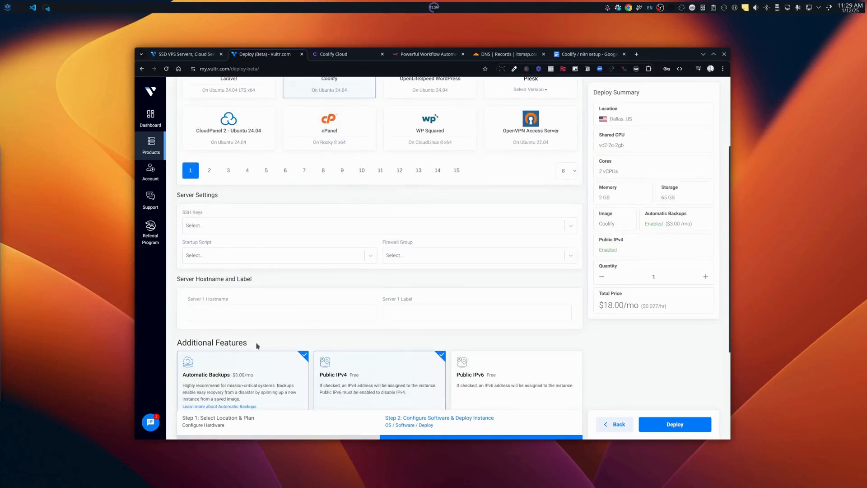
click(414, 317)
key(Down)
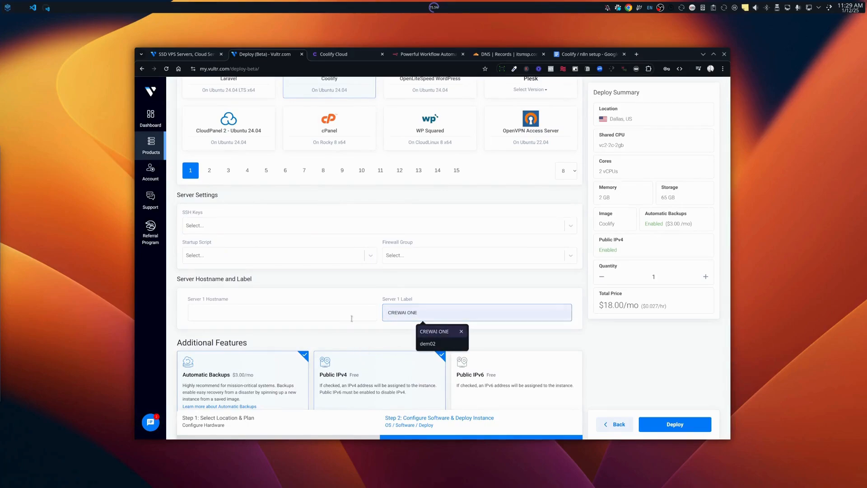
click(342, 335)
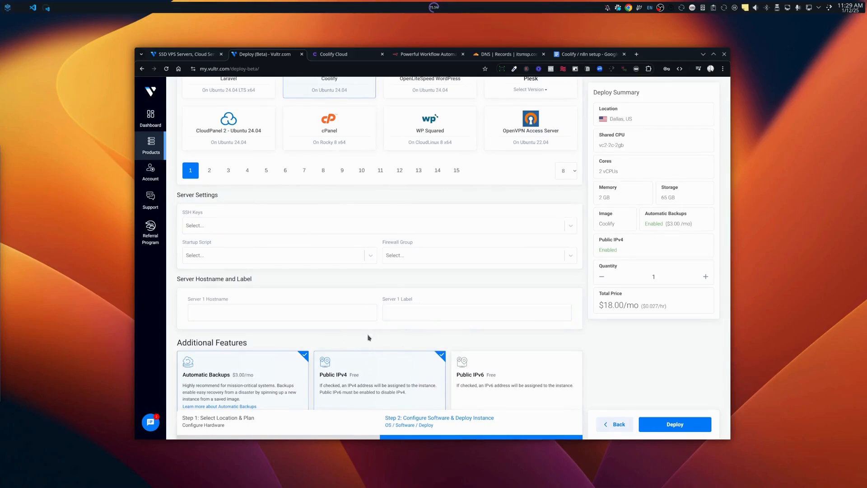
scroll(369, 337, down, 1)
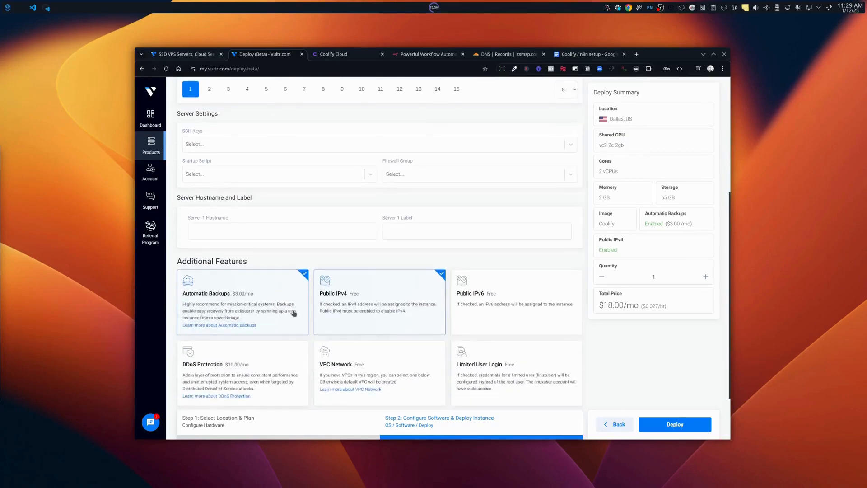
click(233, 301)
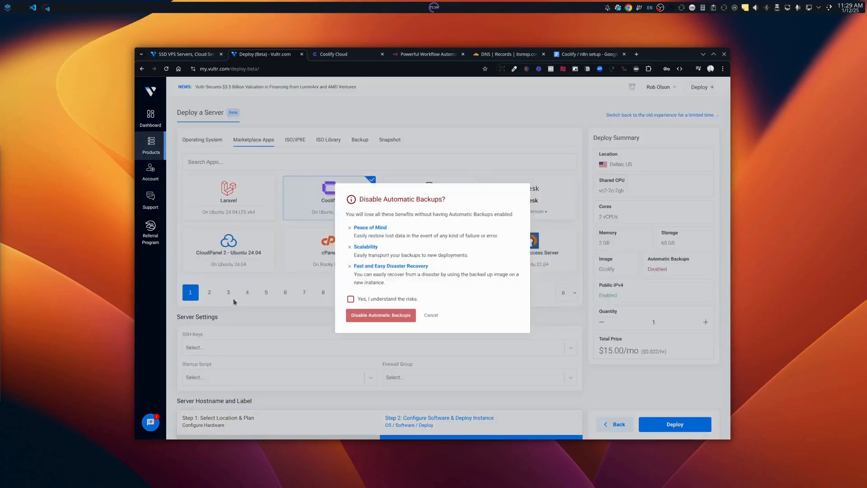
Accept the risks and confirm disabling automatic backups, bringing the total to $15.00/mo.
click(352, 299)
click(373, 316)
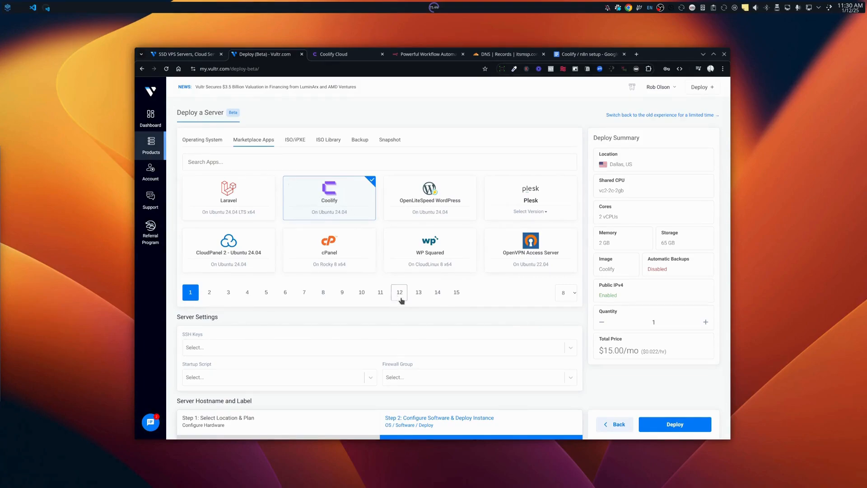
Deploy the Coolify server and open the running Dallas Cloud Instance's Server Information.
scroll(401, 301, down, 3)
scroll(430, 338, down, 2)
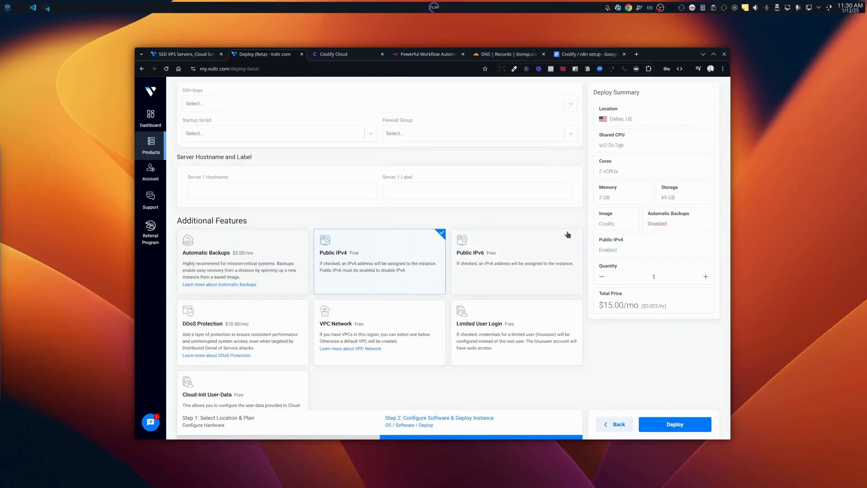
click(667, 429)
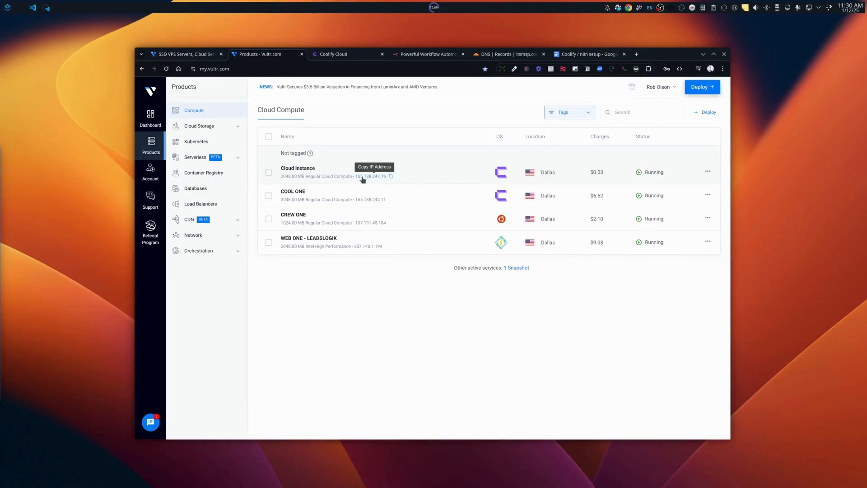
click(303, 171)
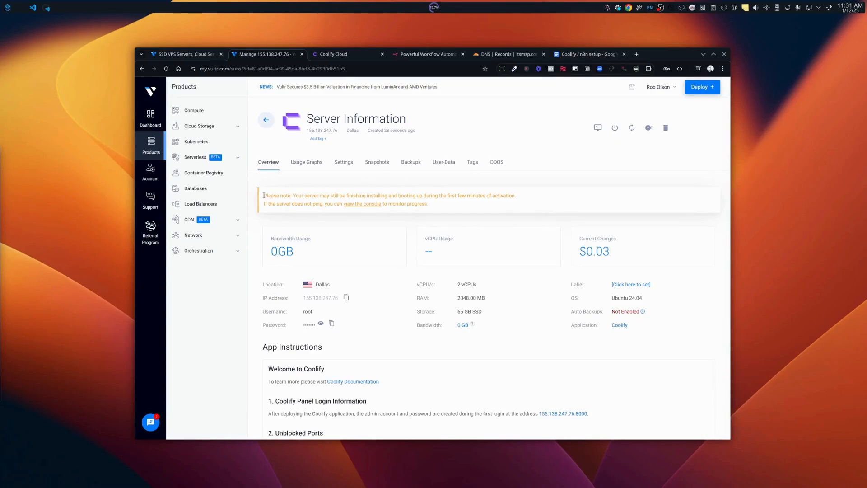
drag(263, 195, 451, 210)
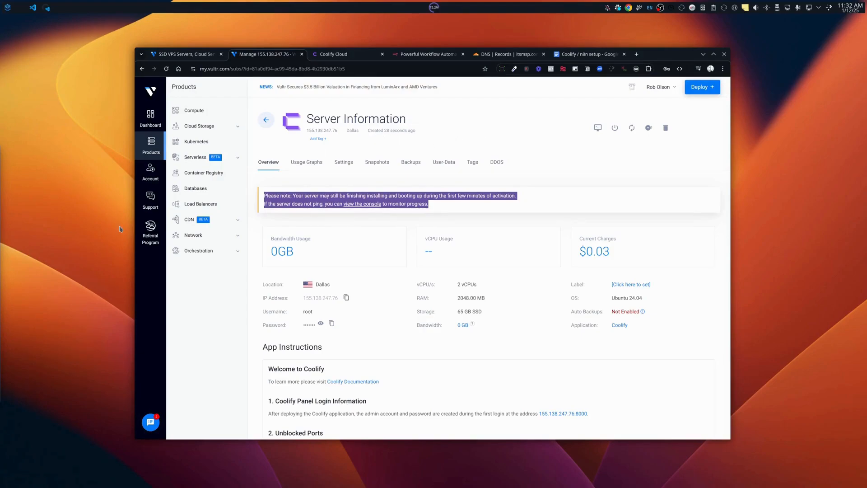
click(22, 290)
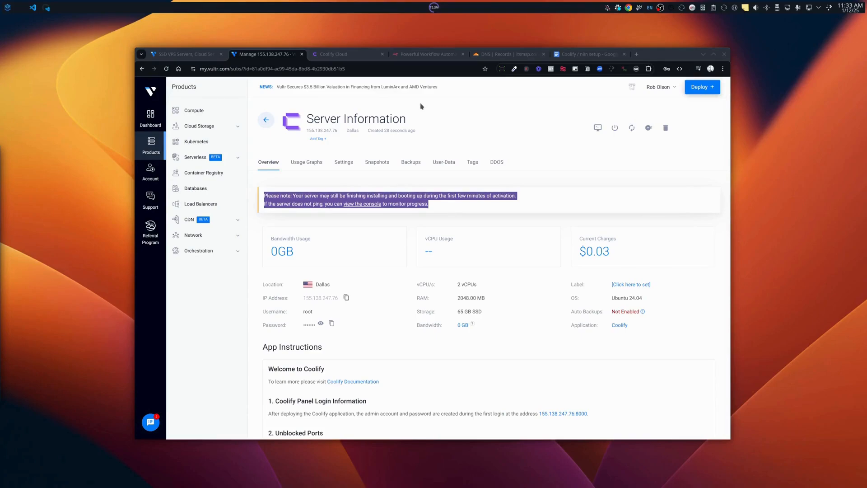
click(452, 111)
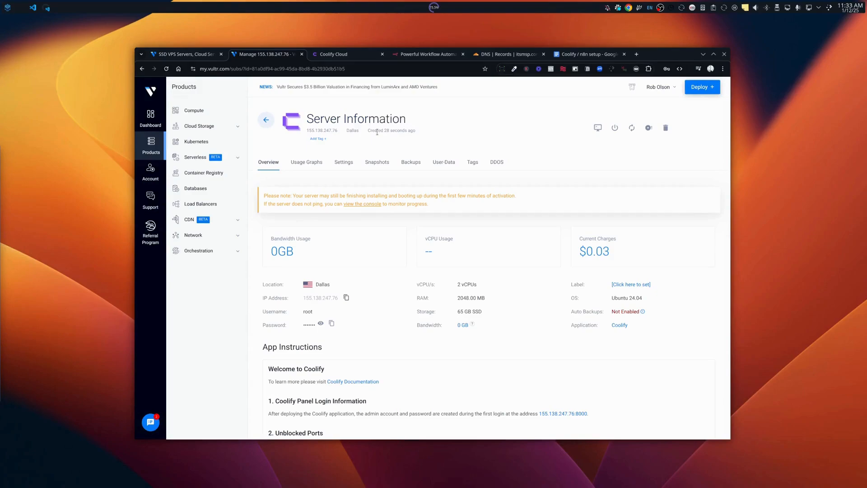
click(166, 69)
drag(262, 186, 437, 207)
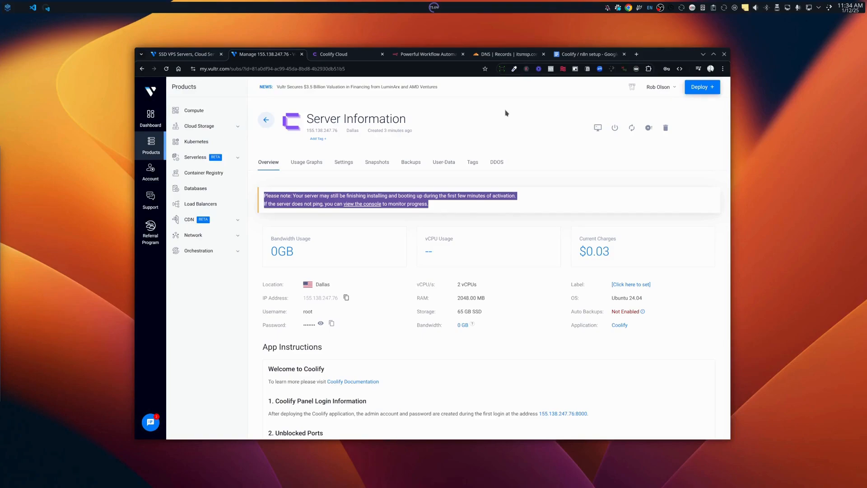
click(166, 69)
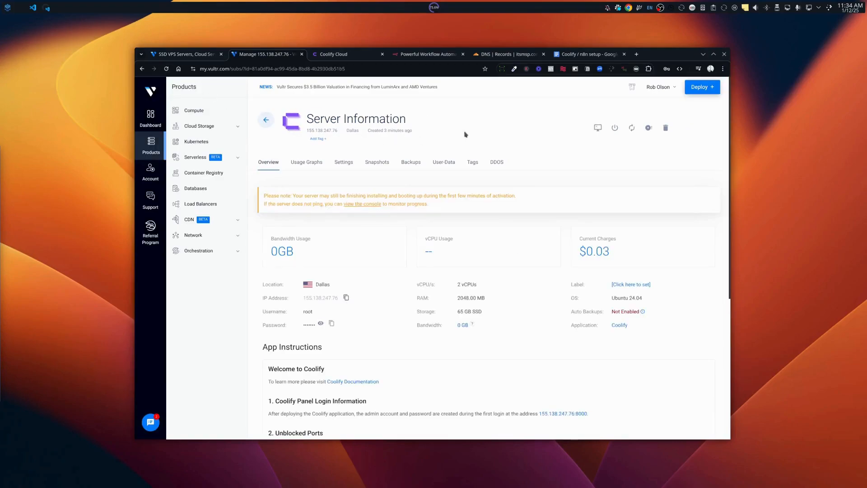
mouse_move(386, 132)
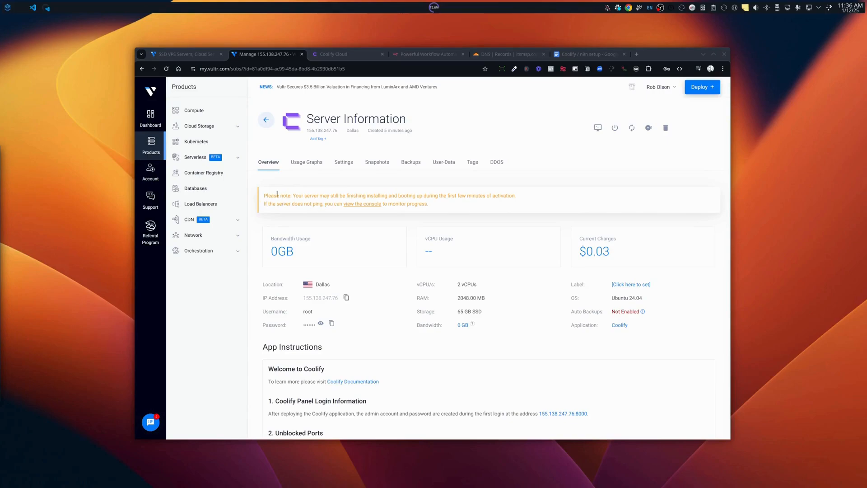
Open the server's 155.138.247.76:8000 Coolify panel link in a new tab.
click(167, 69)
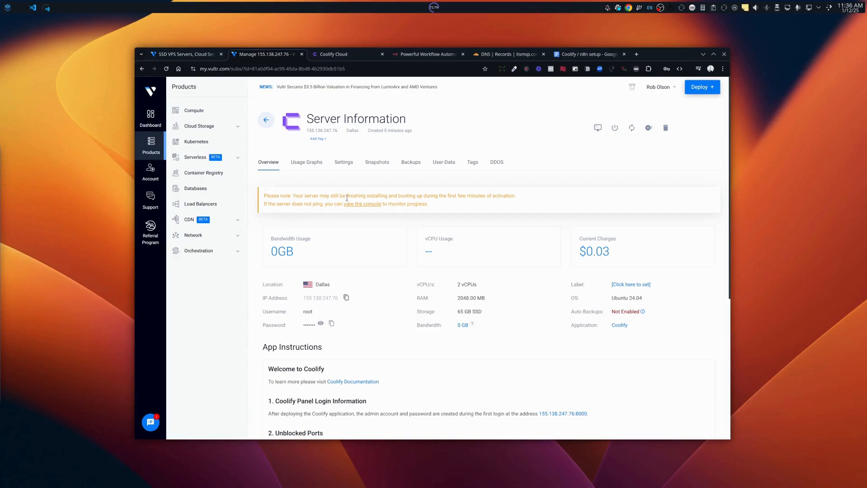
right_click(550, 415)
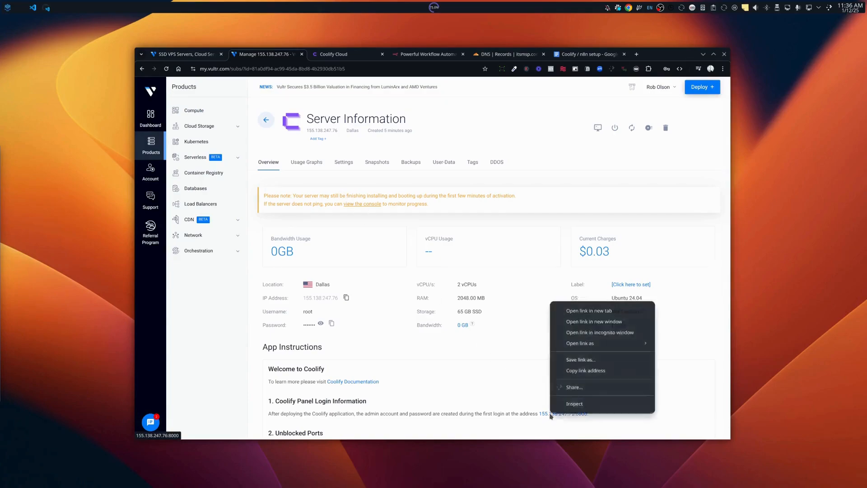
click(485, 350)
scroll(298, 361, down, 1)
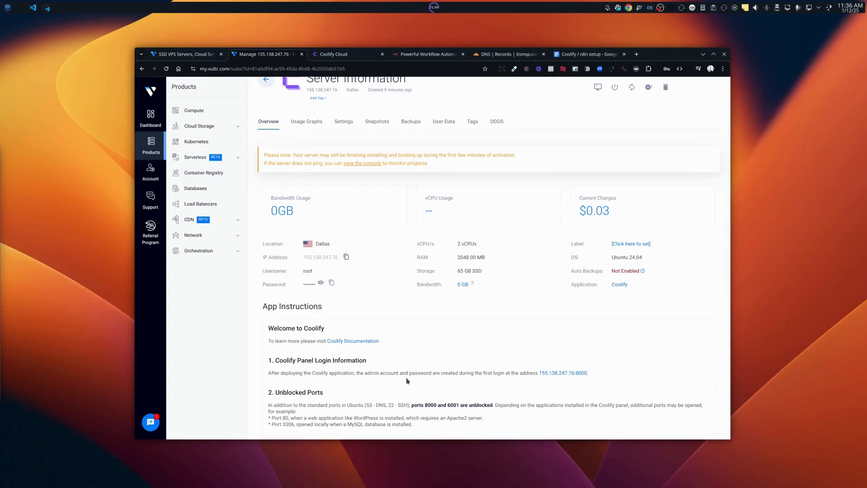
right_click(562, 376)
click(578, 384)
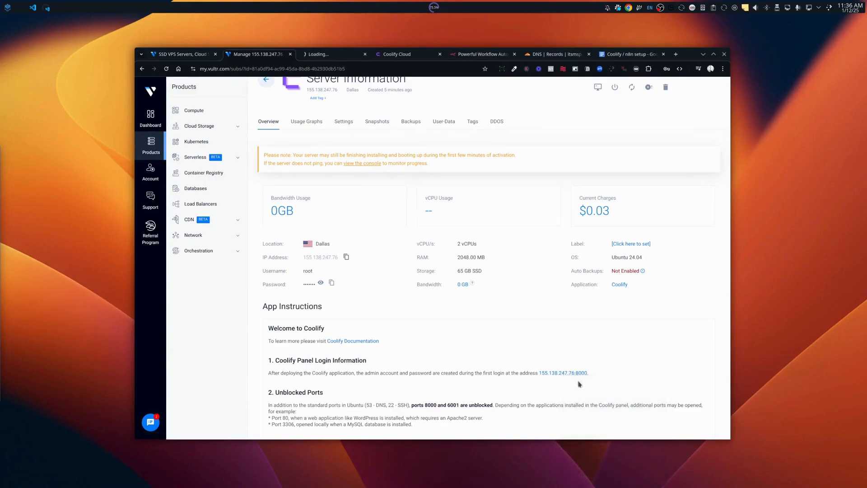
click(331, 55)
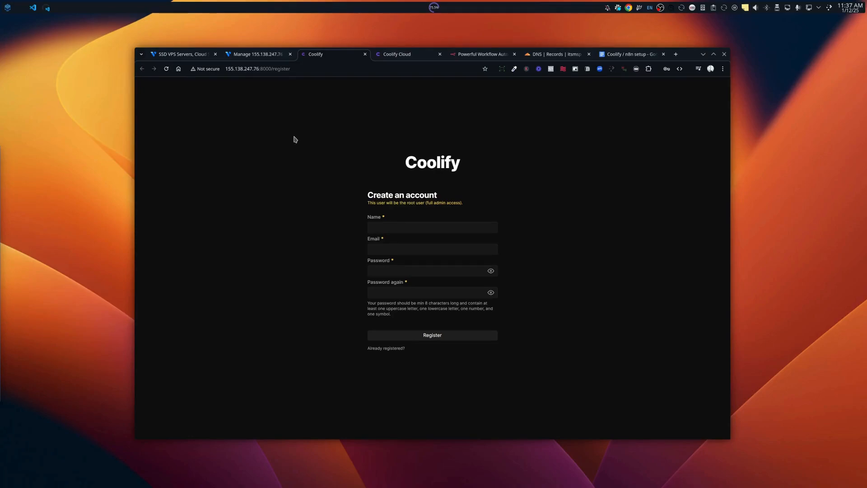
click(247, 55)
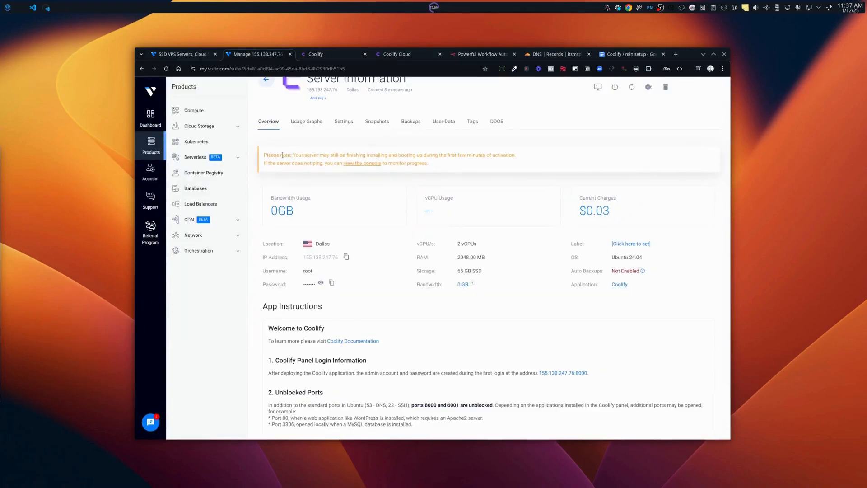
scroll(246, 120, up, 2)
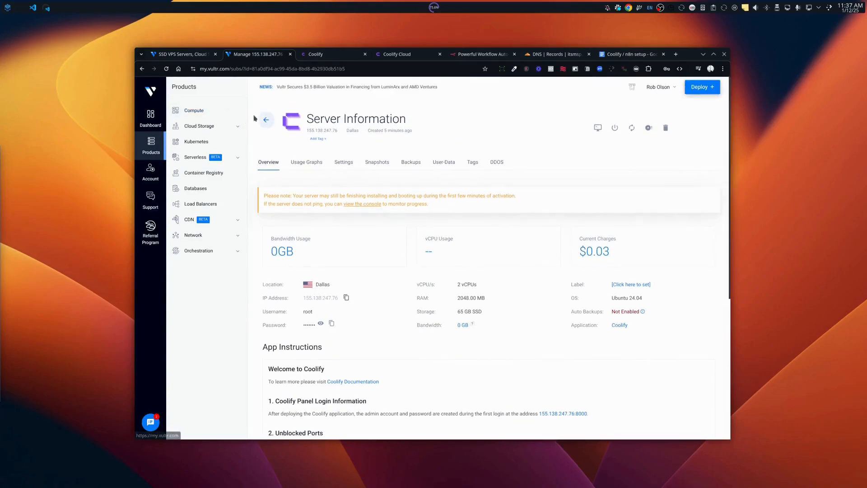
click(167, 69)
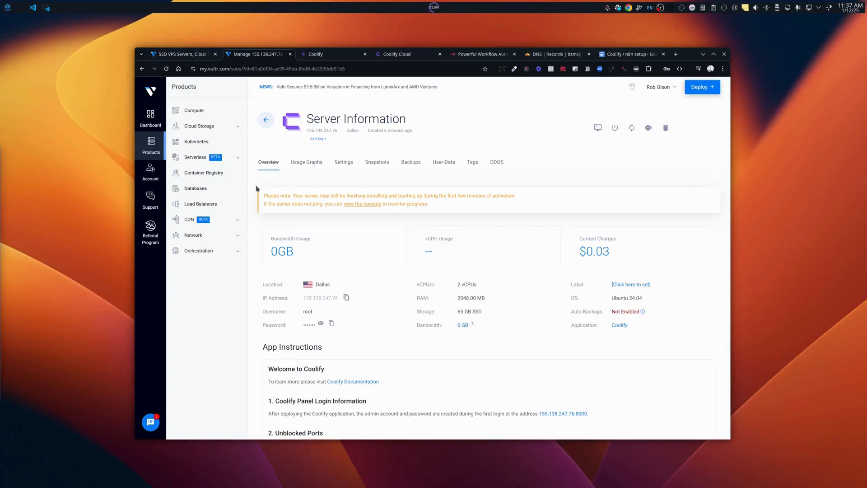
click(166, 69)
click(331, 58)
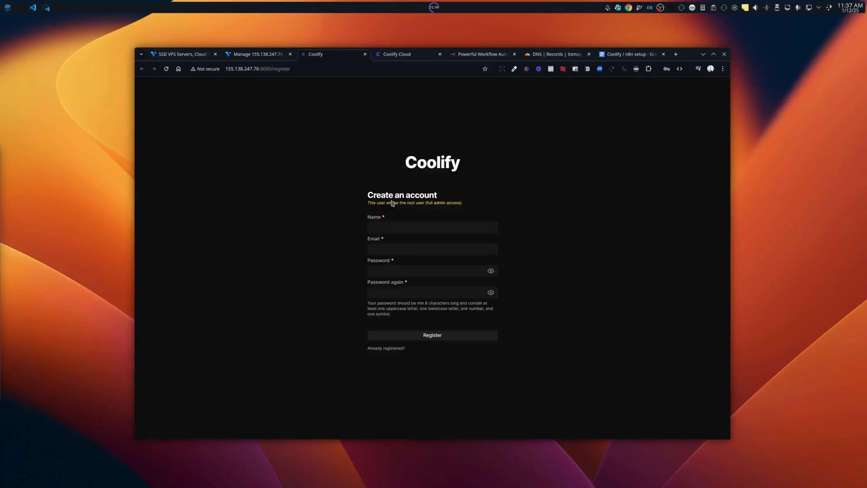
Enter the root account's full name and e-mail, then type the password and its confirmation.
click(387, 227)
text(Rob)
text( Olso)
key(Tab)
text(••••••••••••••••••••••••••)
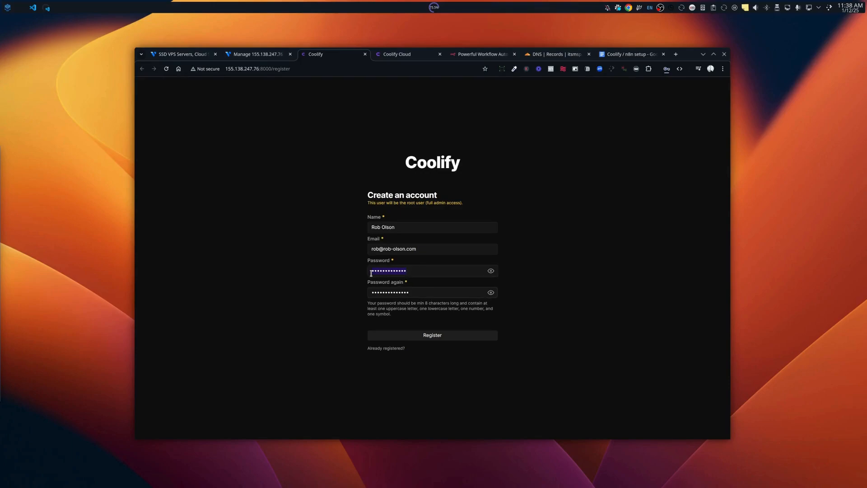
text(••••••••••••••)
Register the account, dismiss Chrome's save-password bubble, and skip onboarding to reach the Dashboard.
click(432, 338)
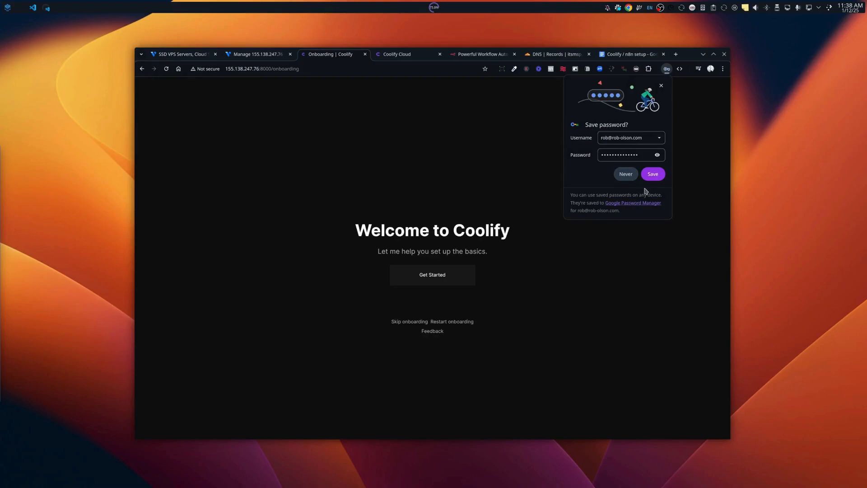
click(652, 174)
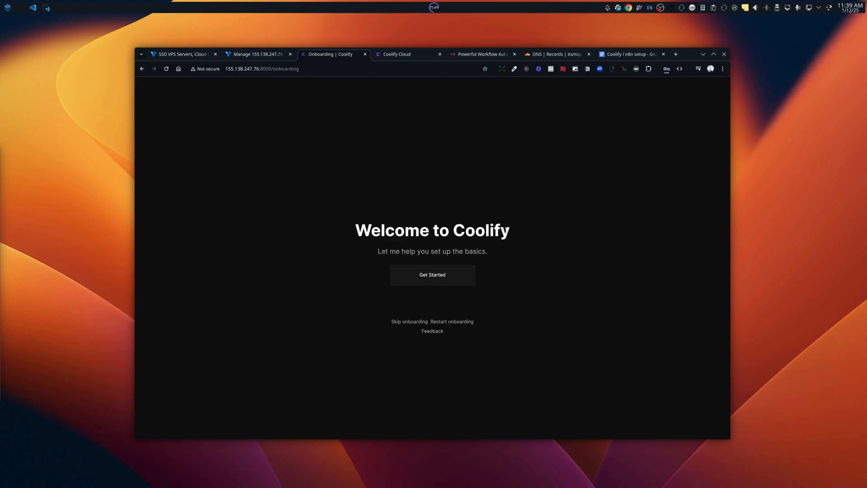
click(408, 322)
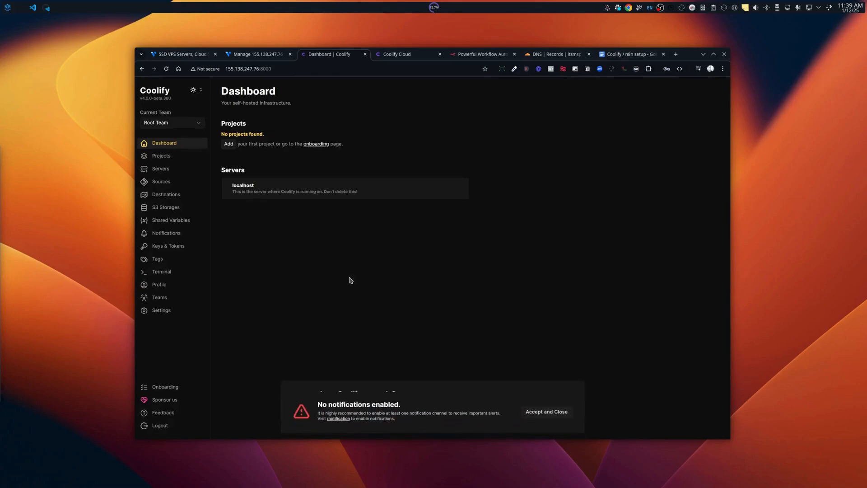
Dismiss the notifications warning and the donation popup, then go to the empty Projects page.
click(533, 411)
click(547, 414)
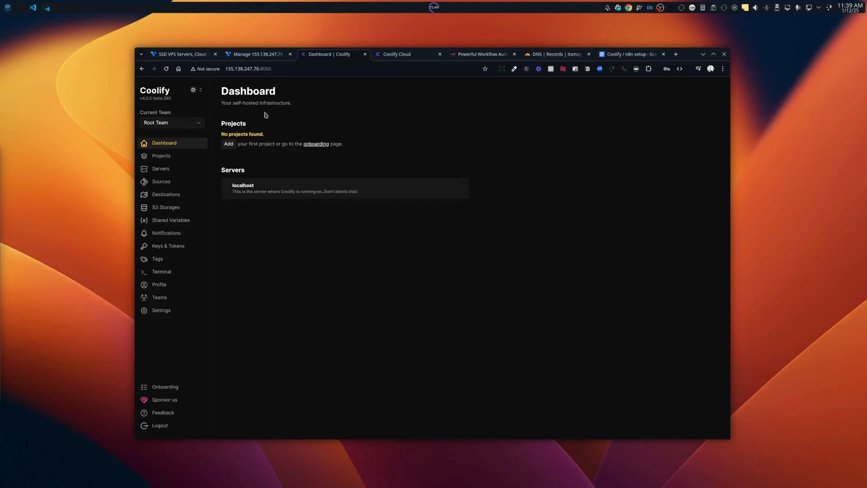
click(170, 158)
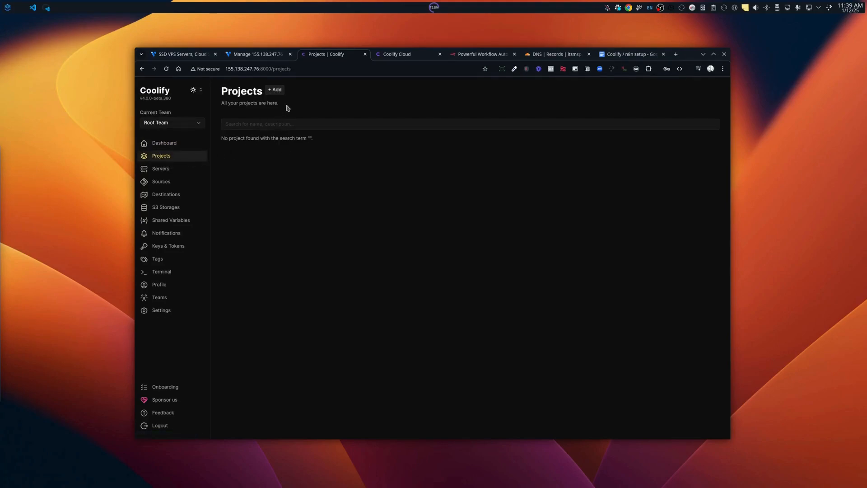
click(266, 56)
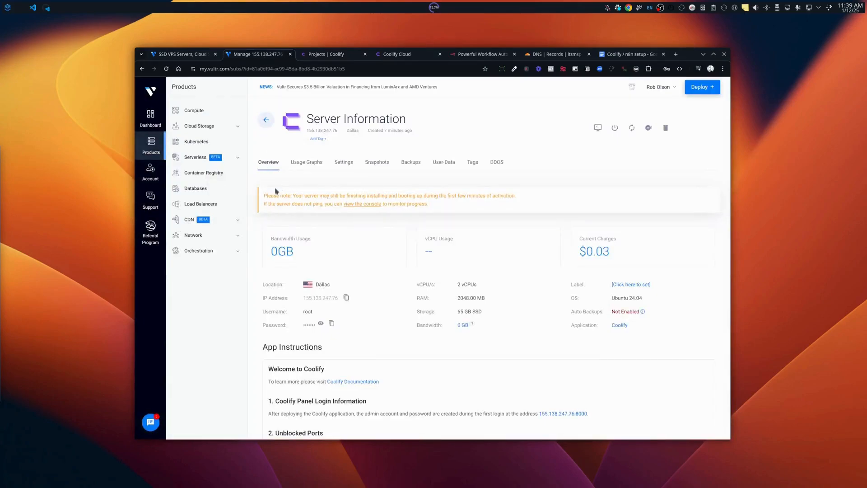
click(167, 69)
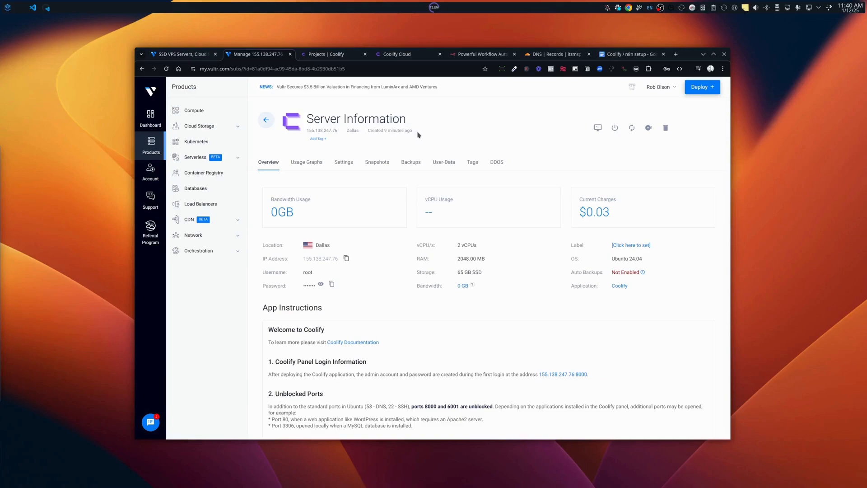
click(319, 57)
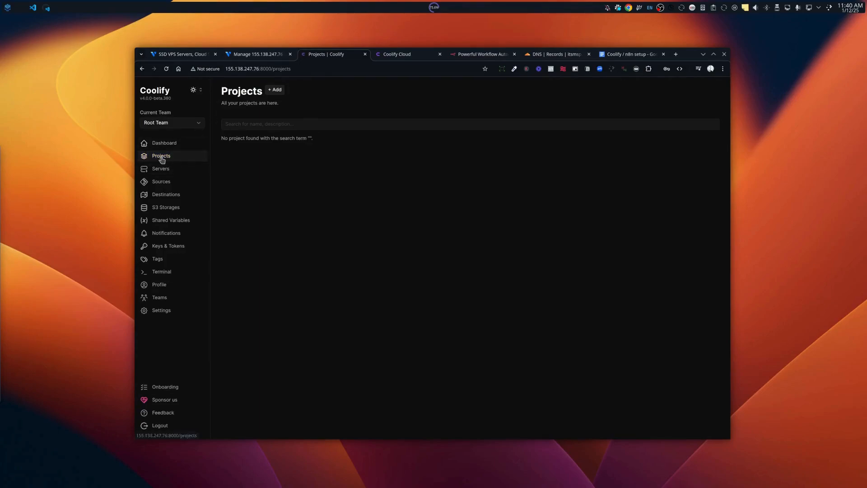
Add a new project named 'N8N DEMO 10' and continue to its production environment.
click(277, 90)
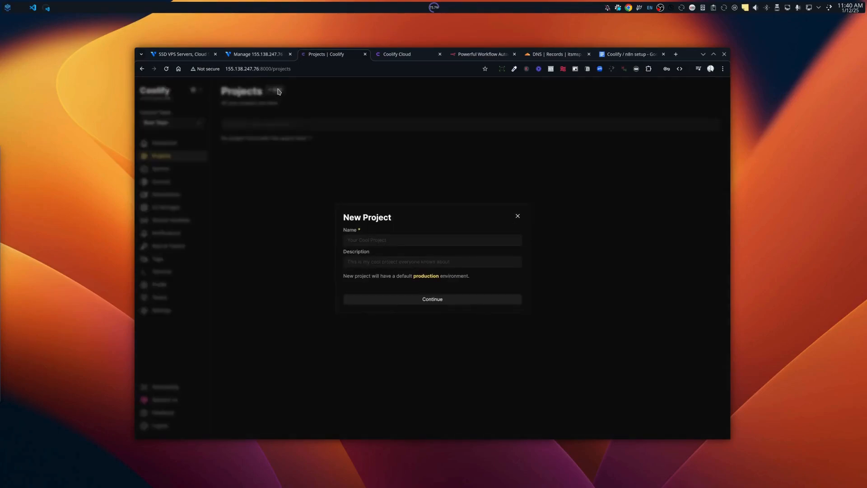
click(364, 236)
text(DEMO 10)
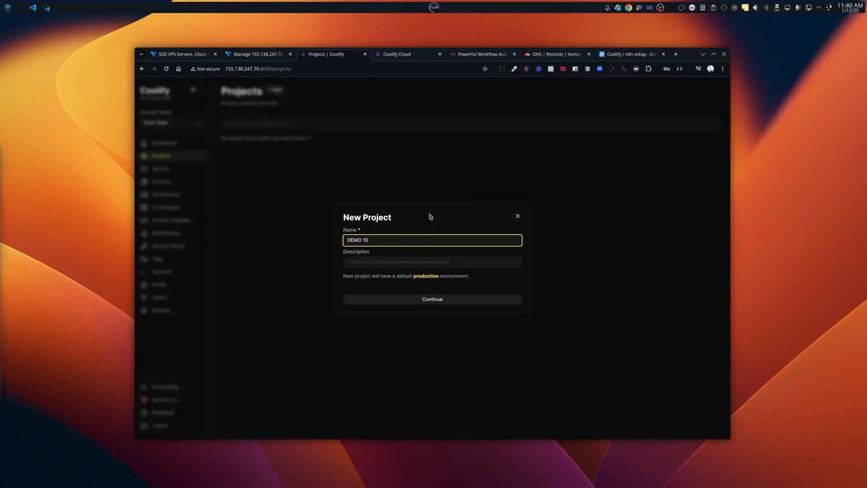
click(349, 241)
text(N8n)
key(BackSpace)
text(N)
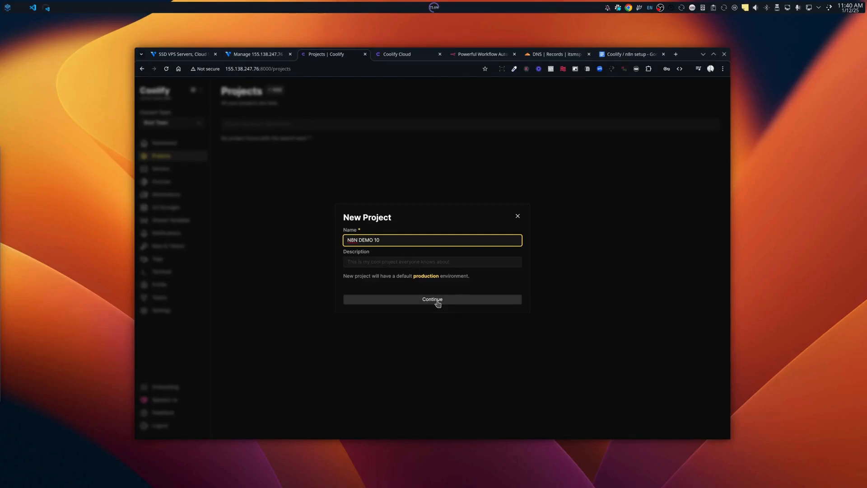
click(437, 303)
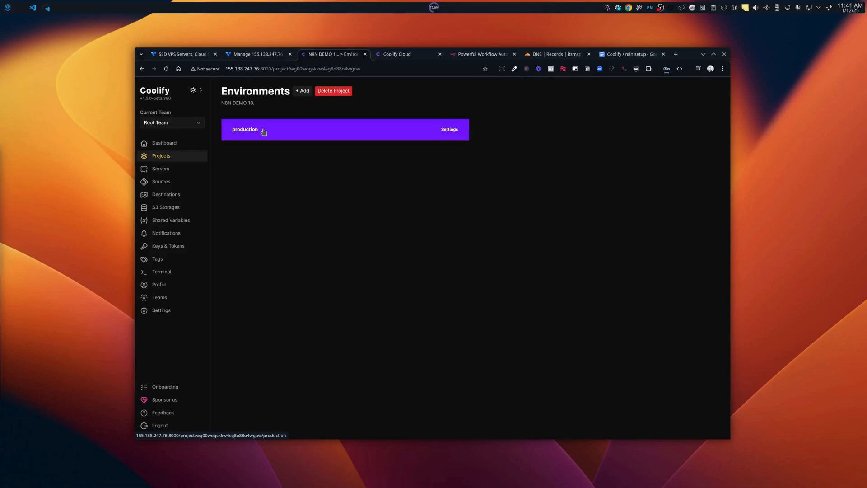
click(297, 131)
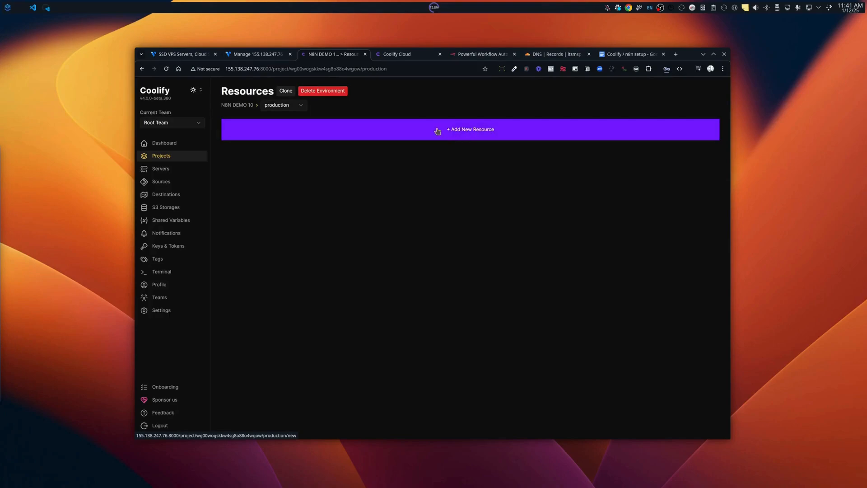
click(472, 133)
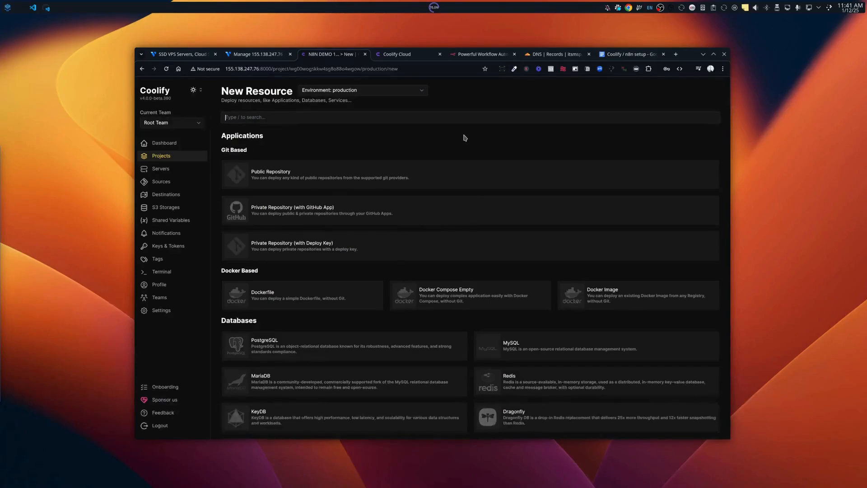
scroll(464, 138, down, 5)
scroll(464, 138, up, 5)
scroll(458, 139, down, 10)
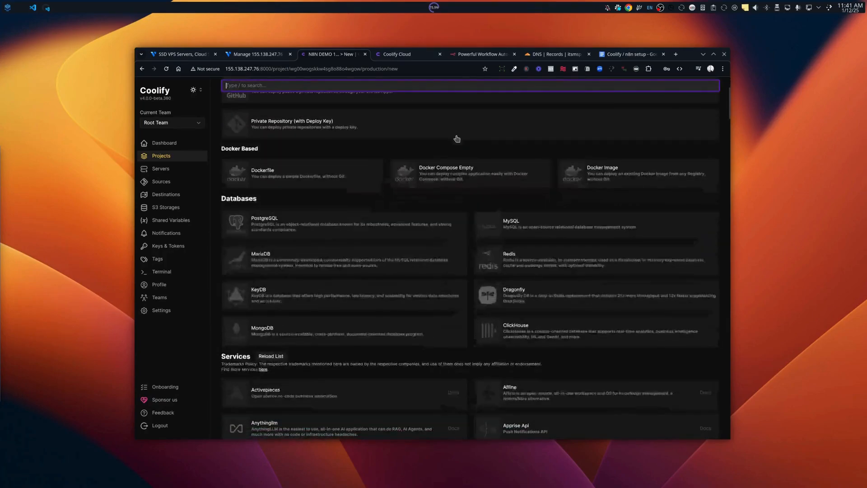
scroll(457, 139, down, 10)
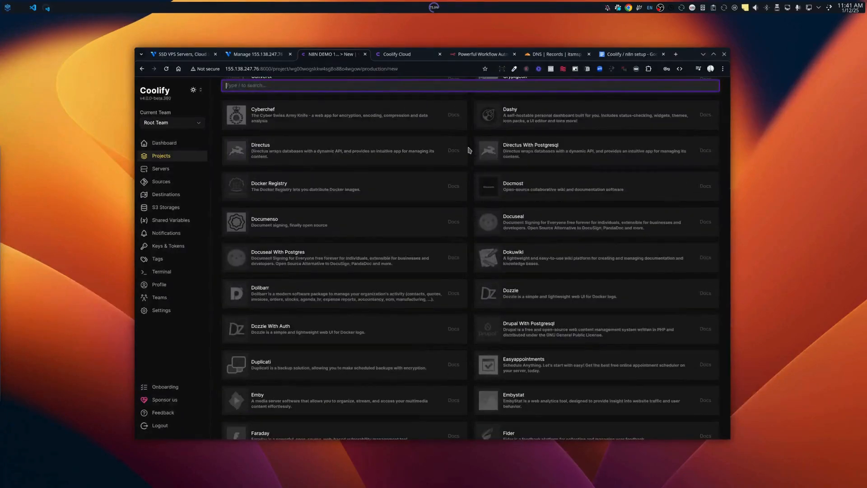
scroll(468, 155, down, 2)
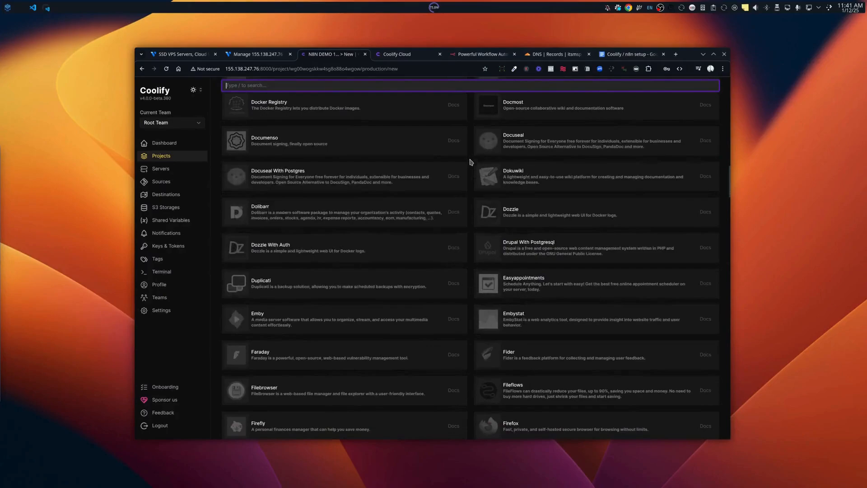
scroll(471, 162, up, 5)
scroll(471, 165, up, 15)
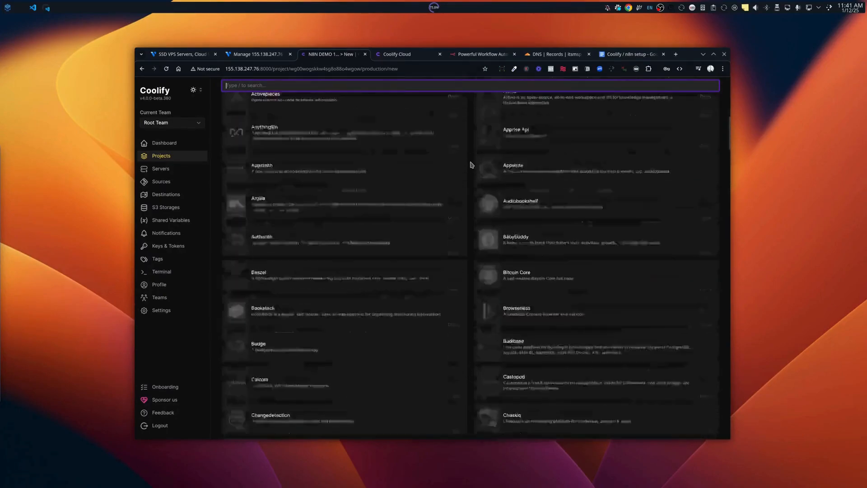
scroll(471, 164, up, 5)
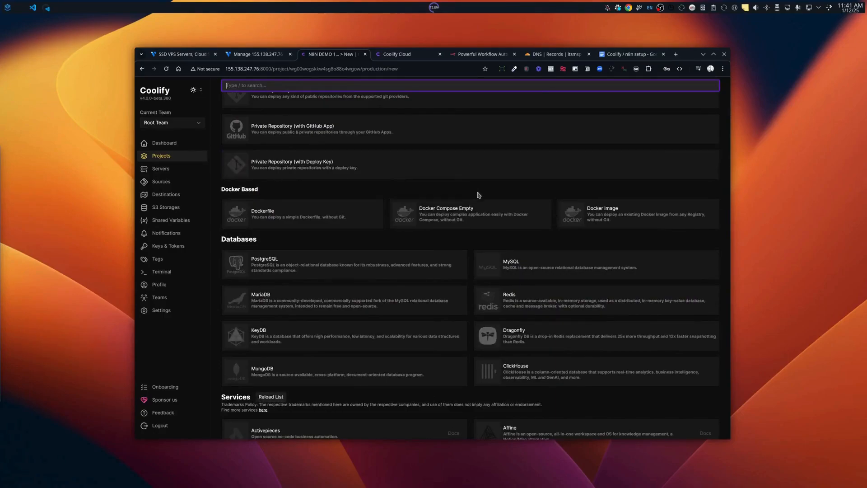
scroll(474, 203, down, 3)
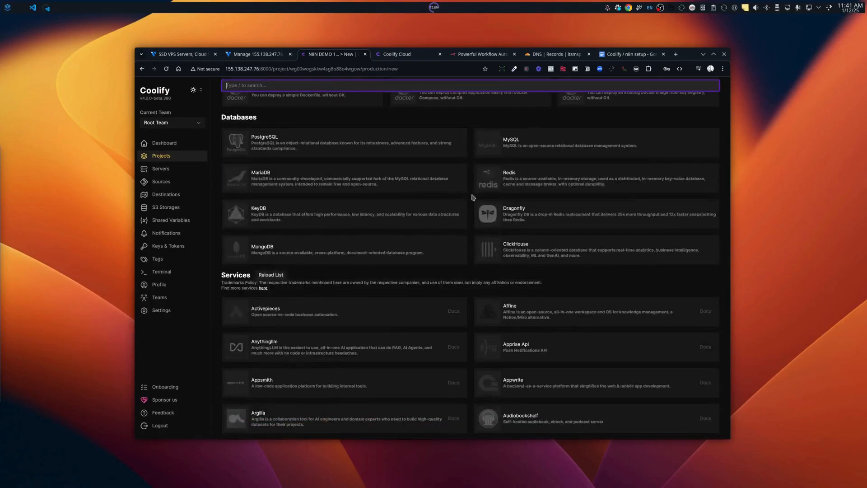
scroll(473, 198, down, 15)
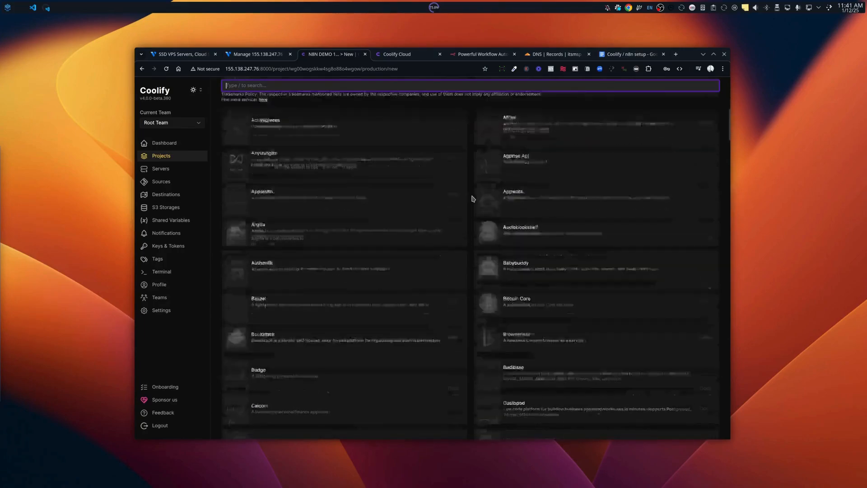
scroll(472, 199, down, 15)
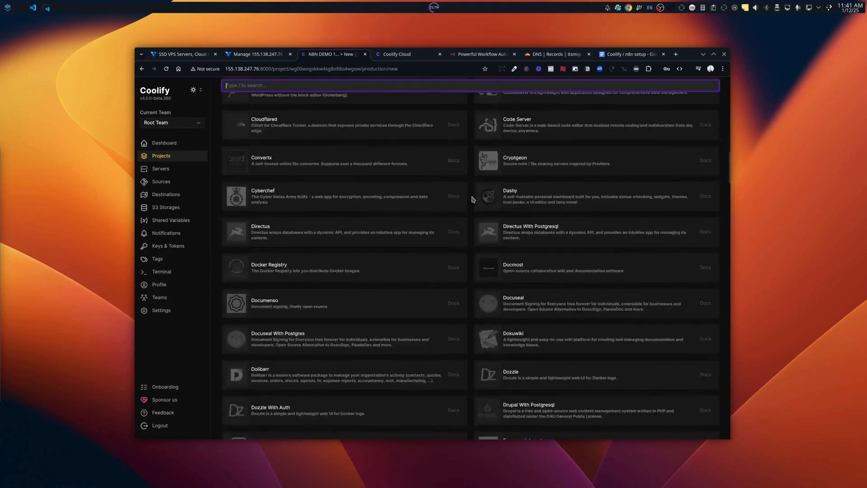
scroll(472, 199, down, 15)
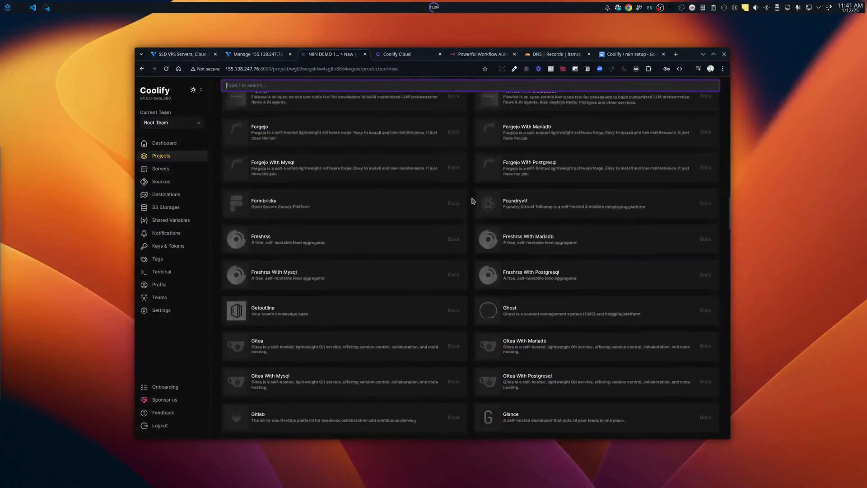
scroll(471, 208, up, 15)
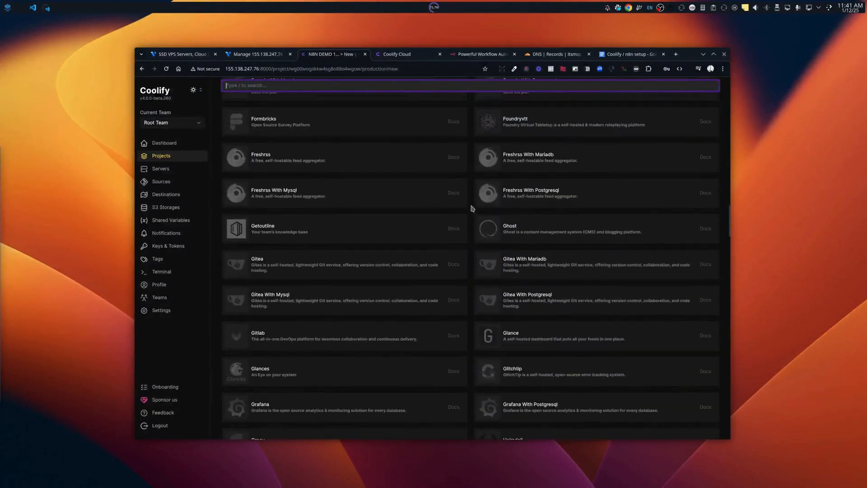
scroll(471, 208, up, 20)
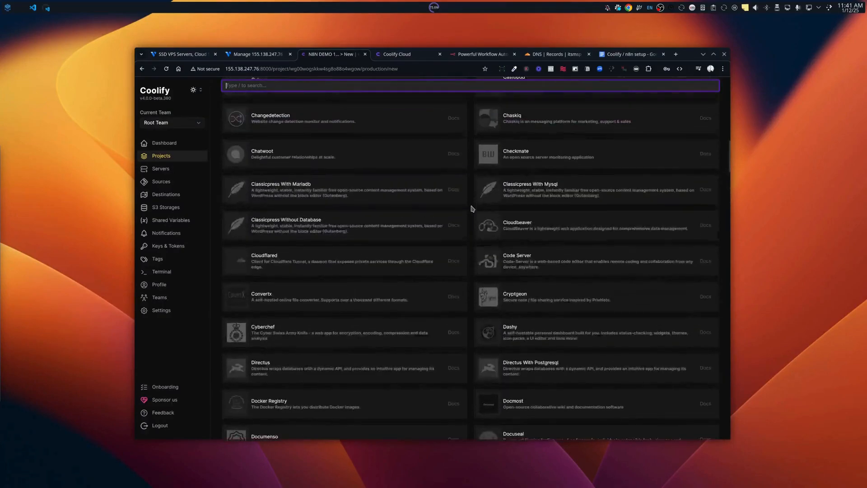
scroll(472, 209, up, 2)
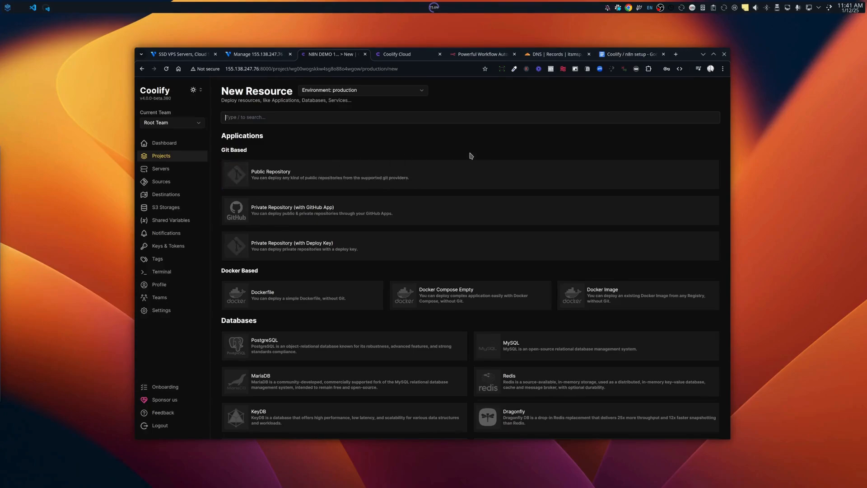
Browse the services list, then search 'N8n' to show only N8N and N8N With Postgresql.
scroll(465, 155, down, 3)
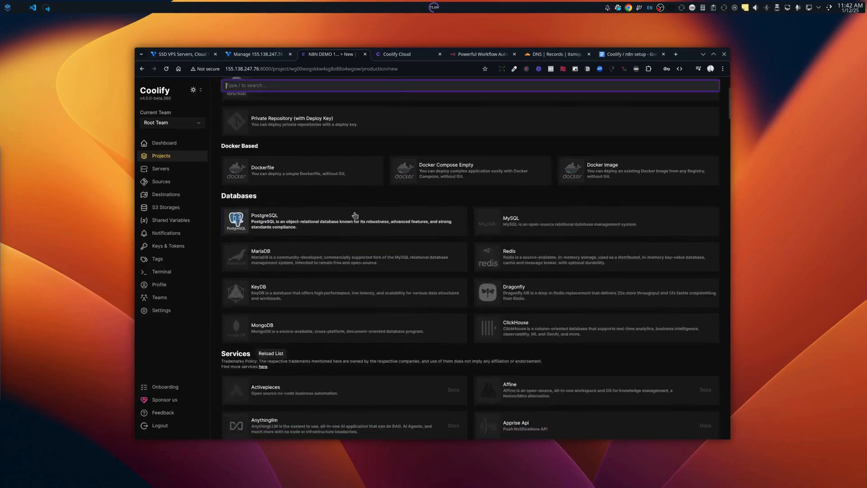
scroll(354, 219, down, 2)
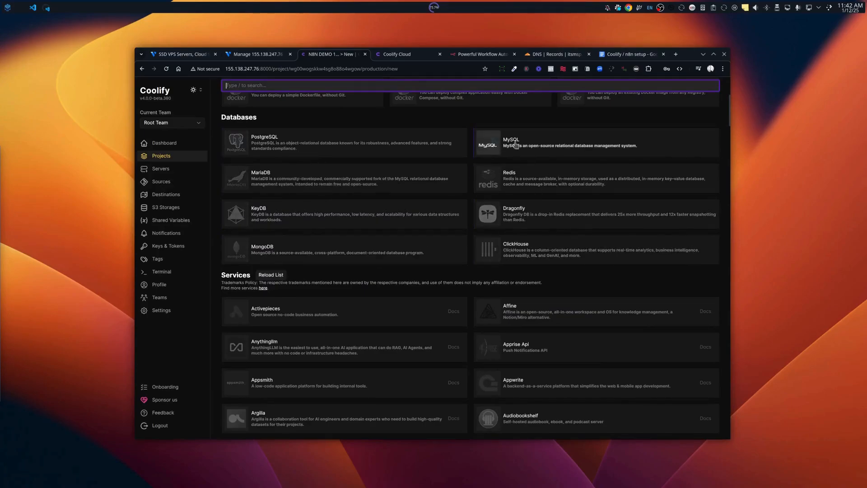
scroll(463, 254, down, 4)
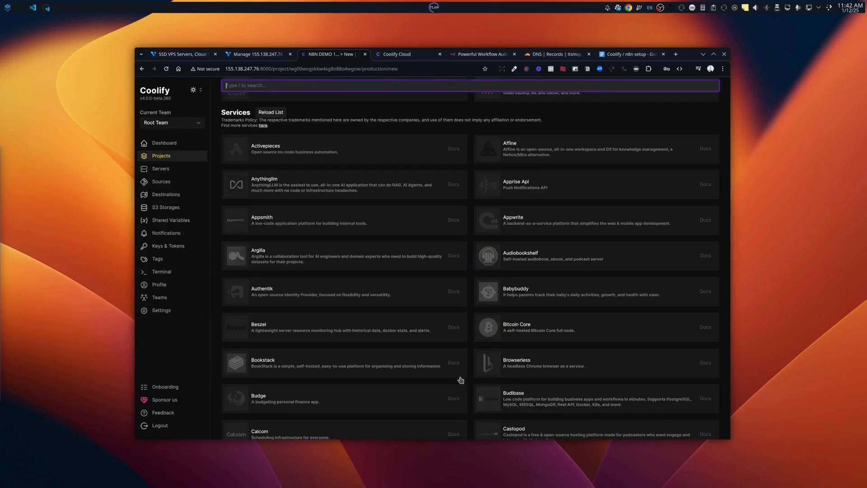
scroll(468, 375, down, 2)
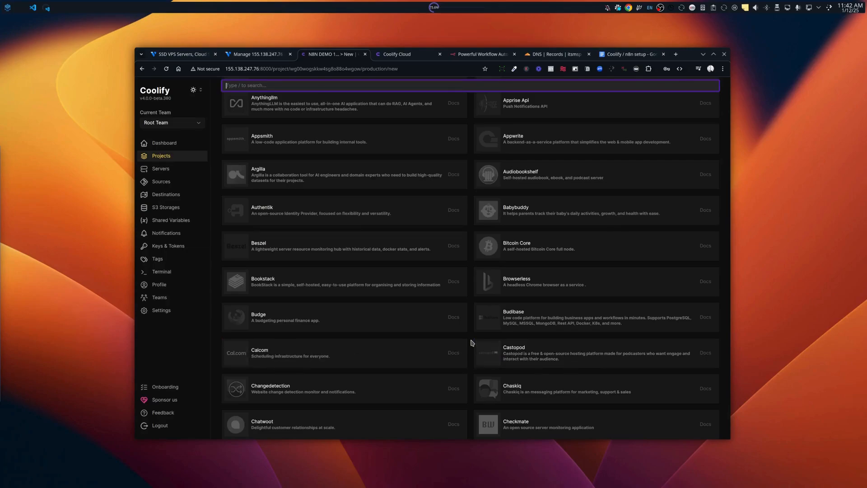
scroll(473, 345, down, 3)
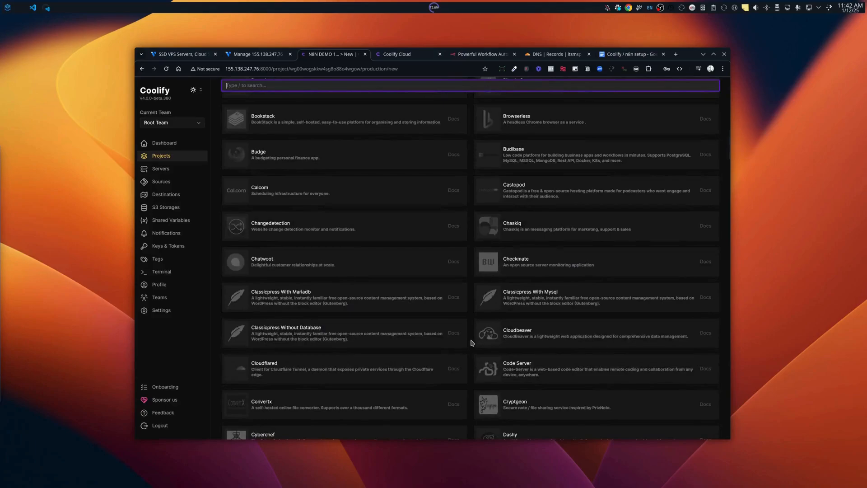
scroll(472, 343, down, 2)
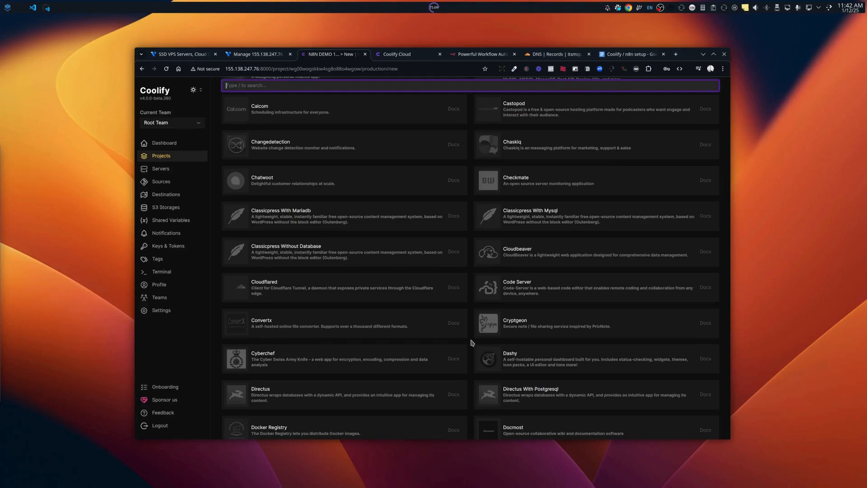
scroll(472, 343, up, 15)
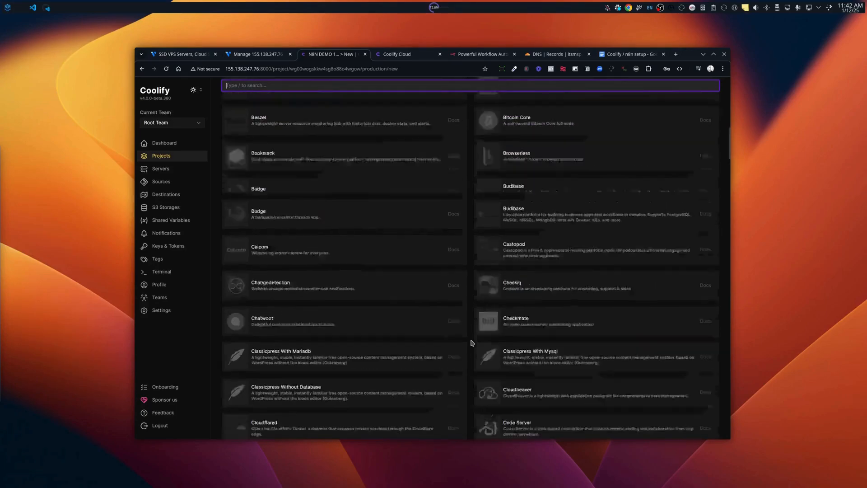
scroll(472, 343, up, 5)
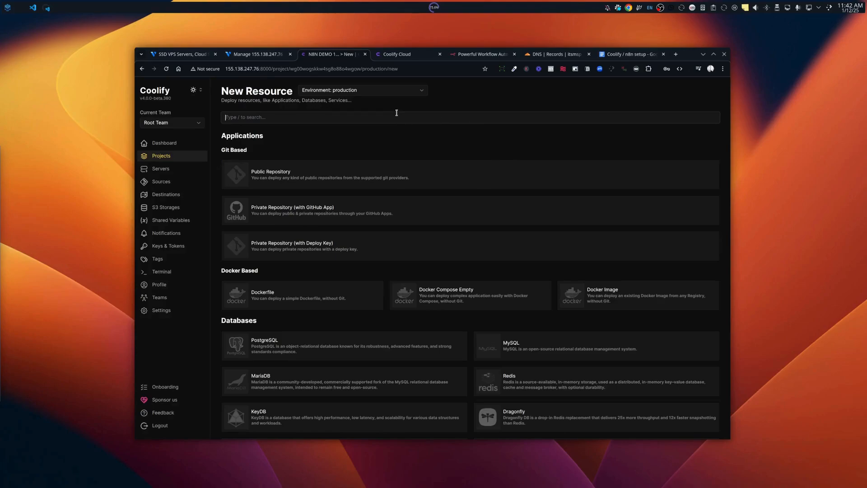
text(N8n)
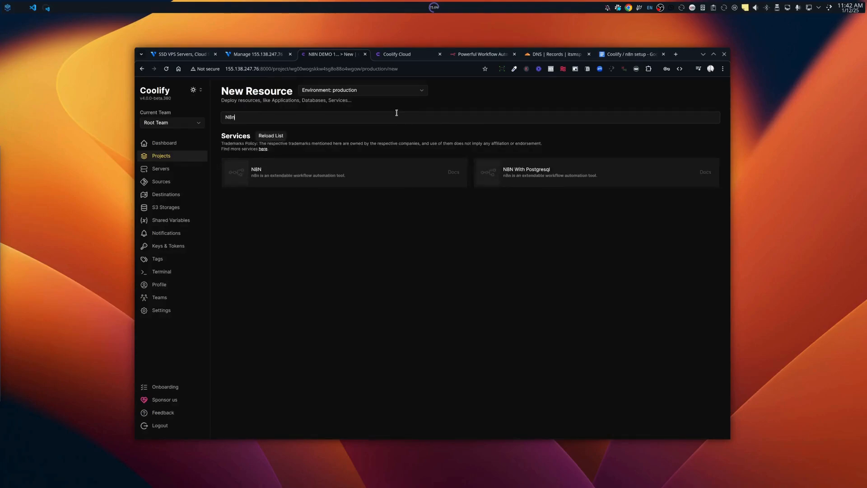
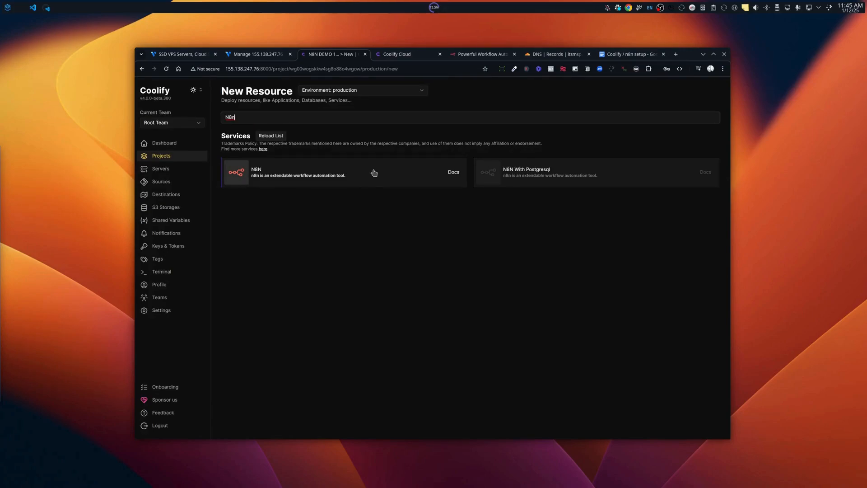
Add the N8N service to the N8N DEMO 10 production project and open its configuration.
click(374, 173)
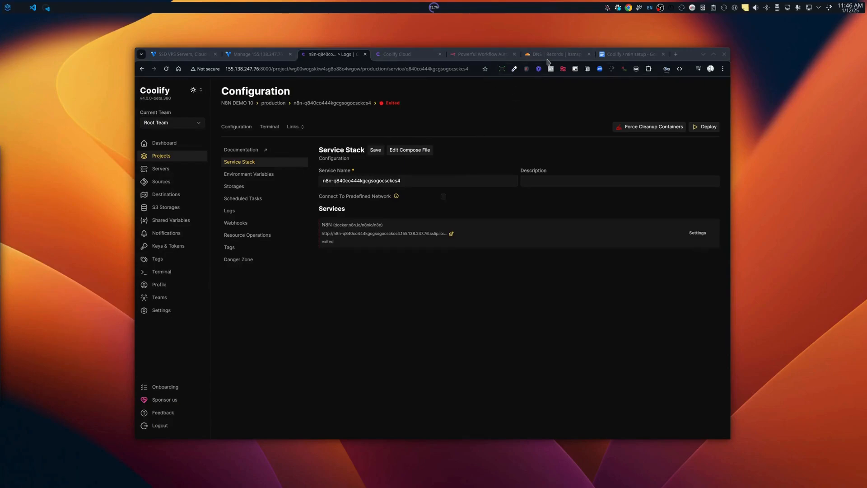
mouse_move(549, 59)
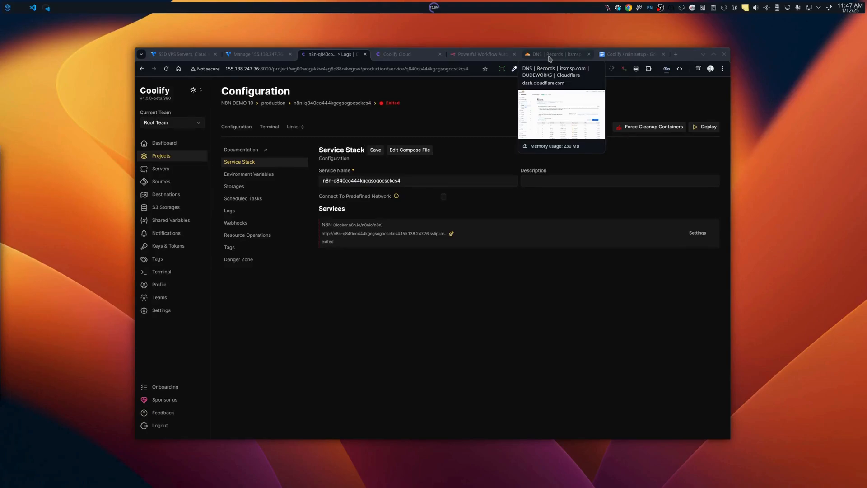
Copy the server IP 155.138.247.76 from the Coolify address bar.
click(550, 59)
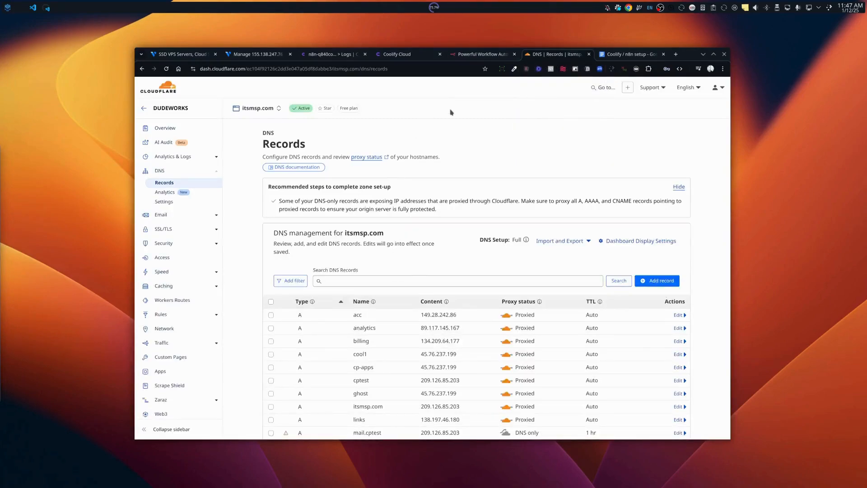
click(321, 56)
drag(259, 69, 226, 69)
key(ctrl+c)
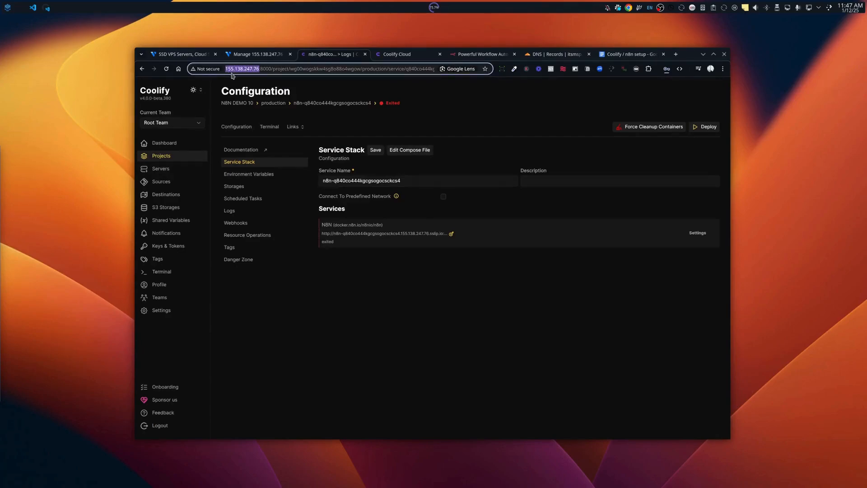
In Cloudflare DNS, draft a new A record named n8ndemo10 pointing to 155.138.247.76.
click(559, 55)
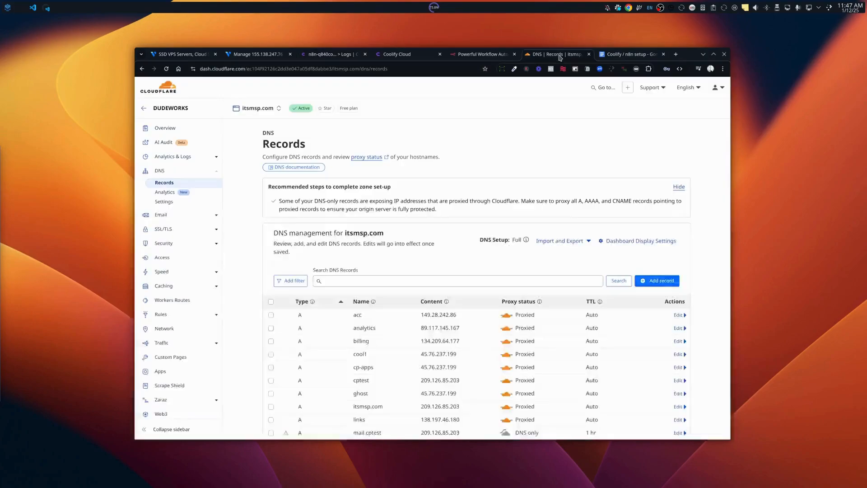
click(646, 282)
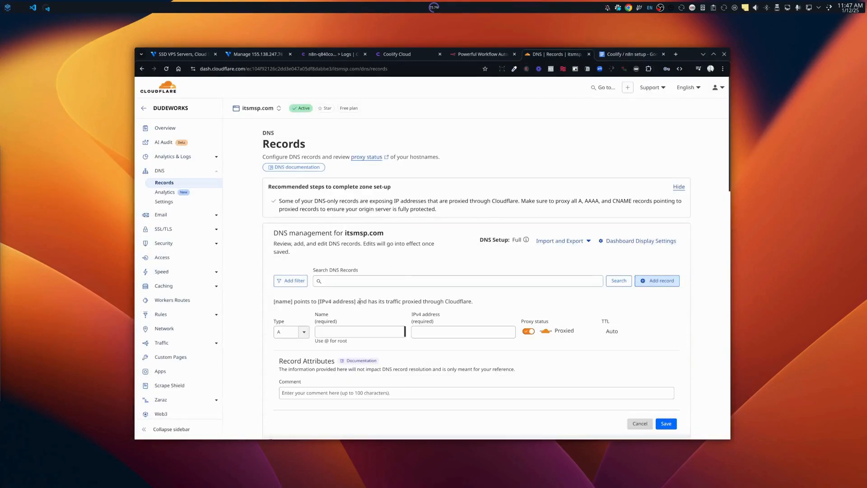
click(340, 329)
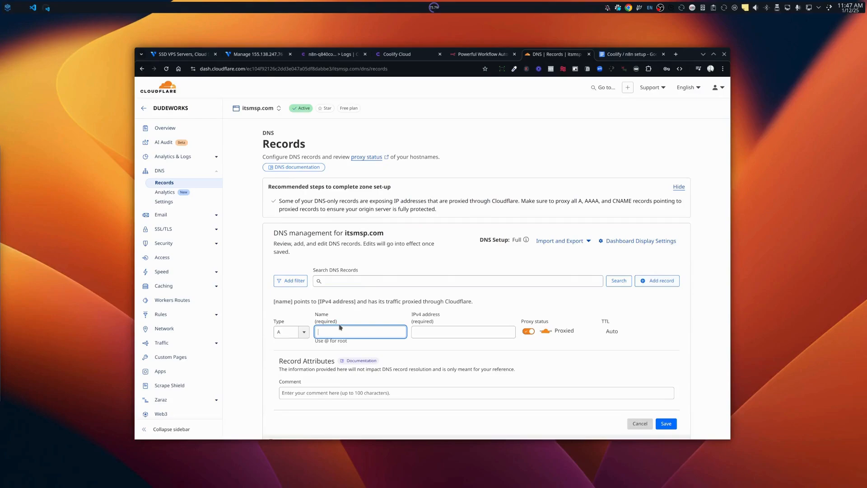
text(n8ndem)
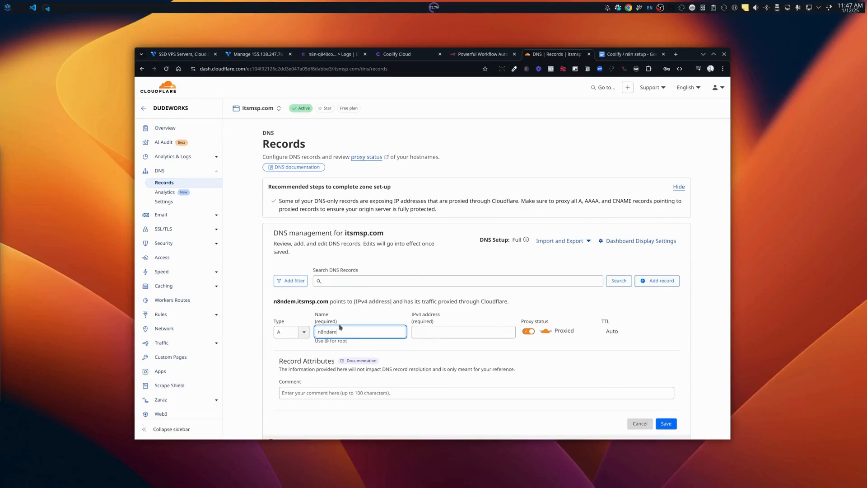
text(o10)
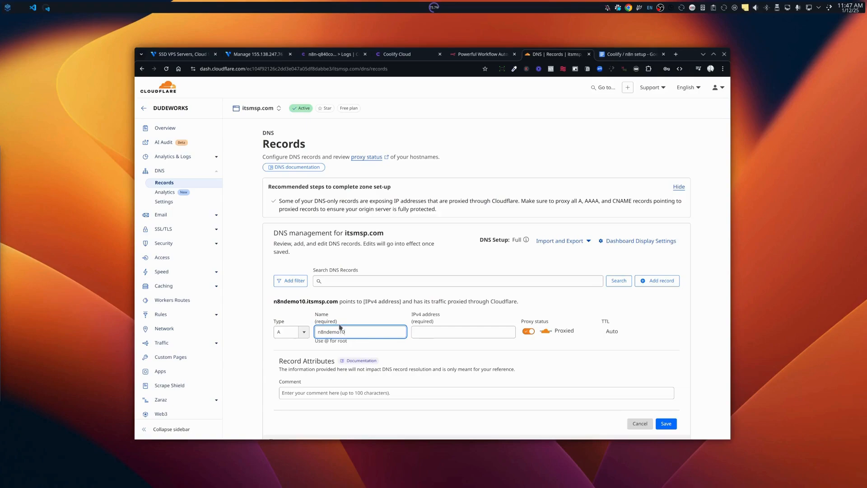
key(Tab)
key(ctrl+v)
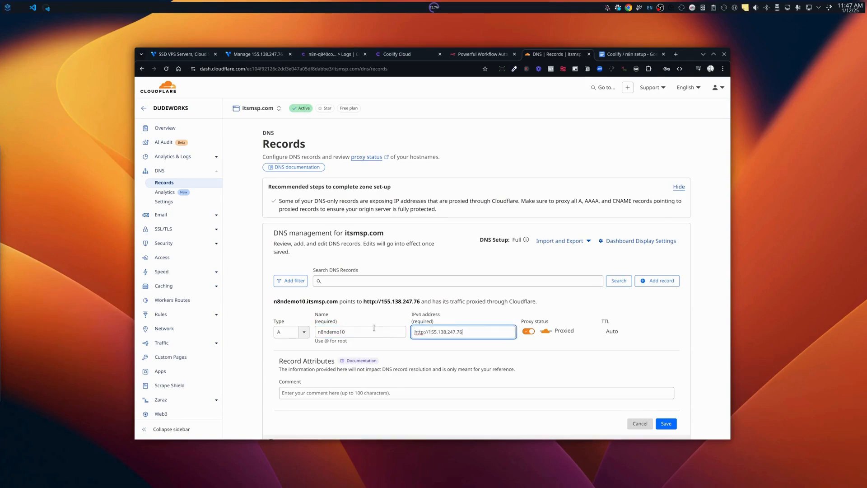
drag(430, 332, 413, 332)
key(BackSpace)
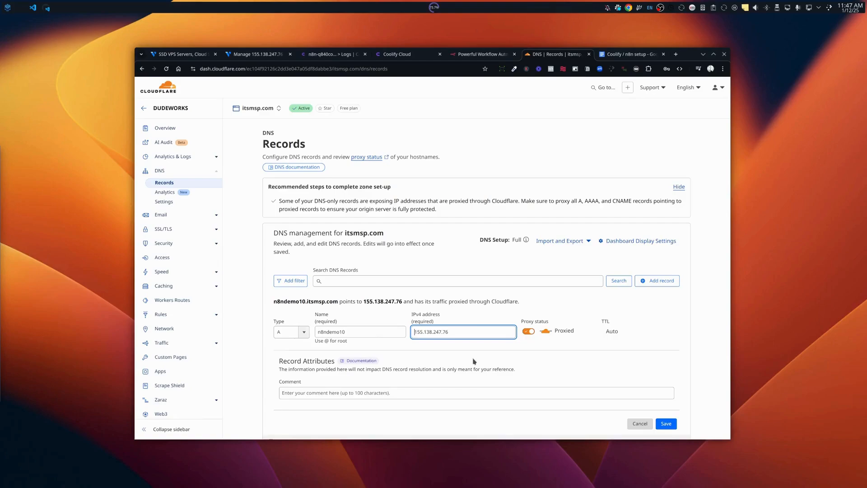
scroll(474, 361, down, 5)
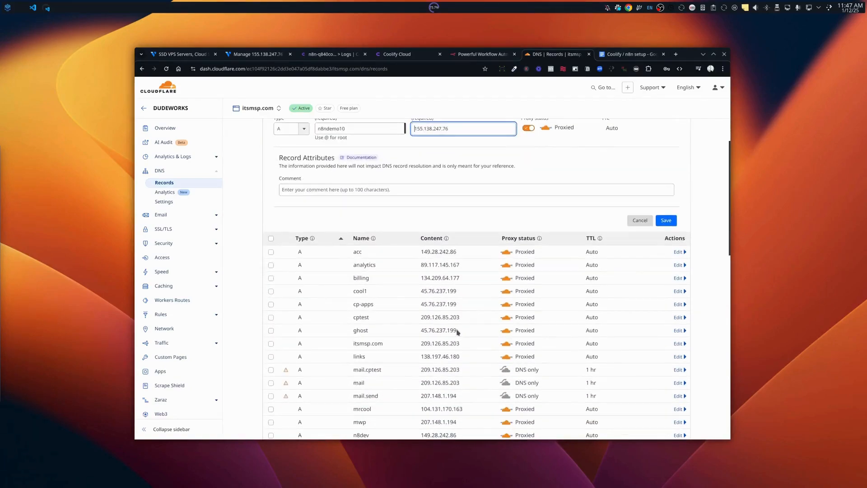
scroll(457, 334, down, 3)
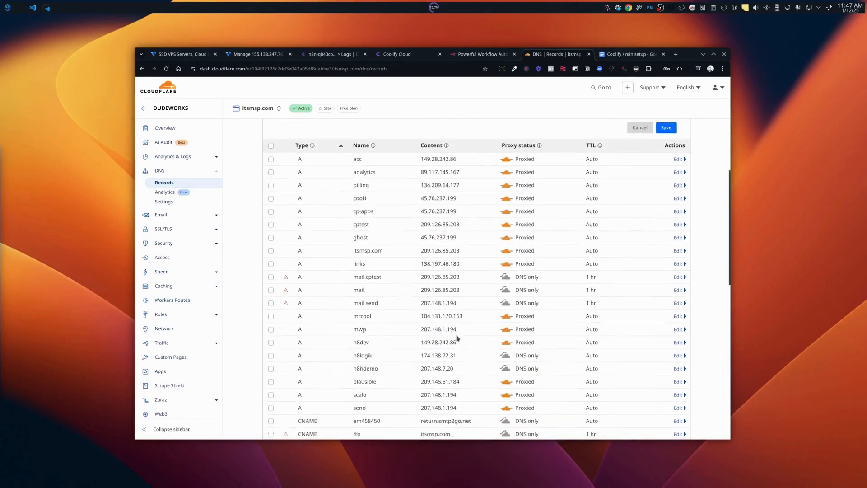
scroll(458, 338, down, 1)
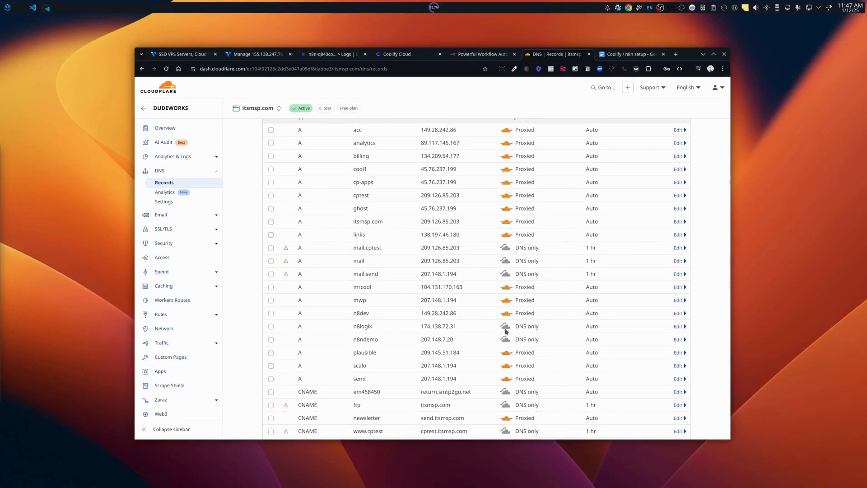
scroll(549, 303, up, 7)
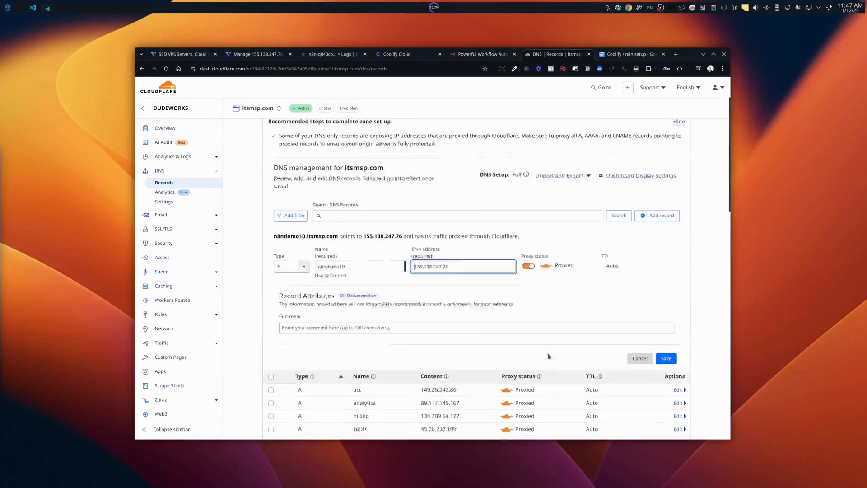
scroll(549, 356, down, 1)
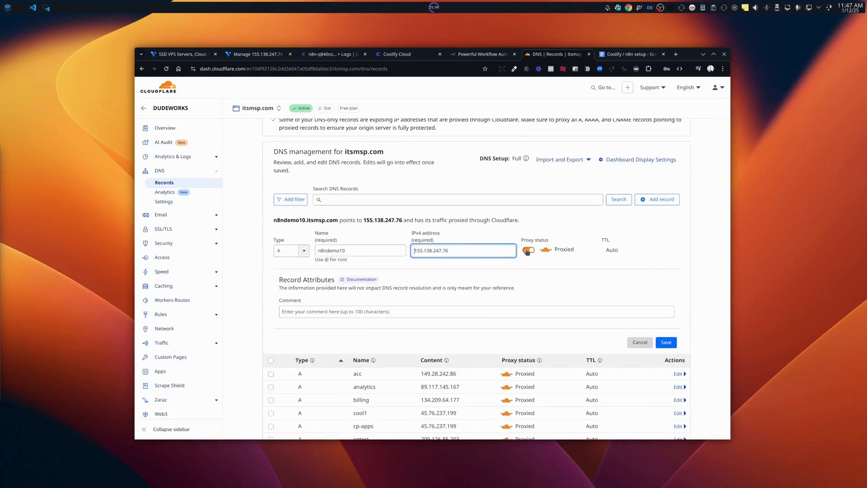
Set the record to DNS only and copy the full hostname n8ndemo10.itsmsp.com.
click(528, 250)
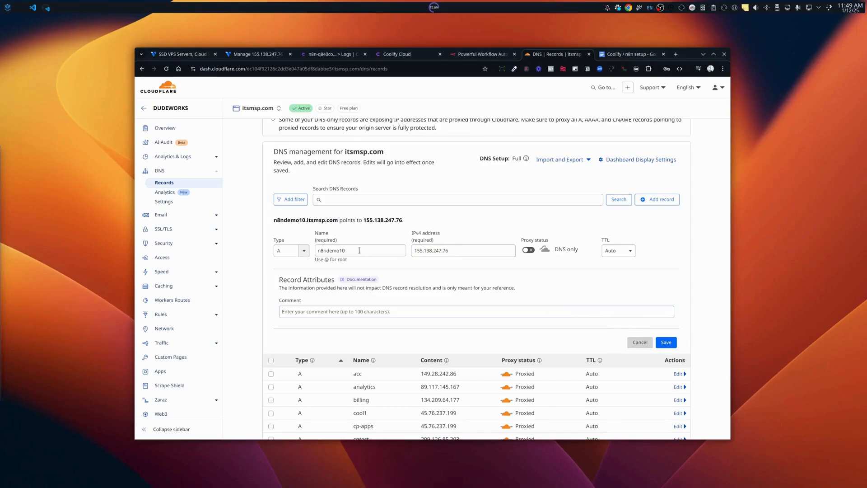
drag(359, 250, 320, 250)
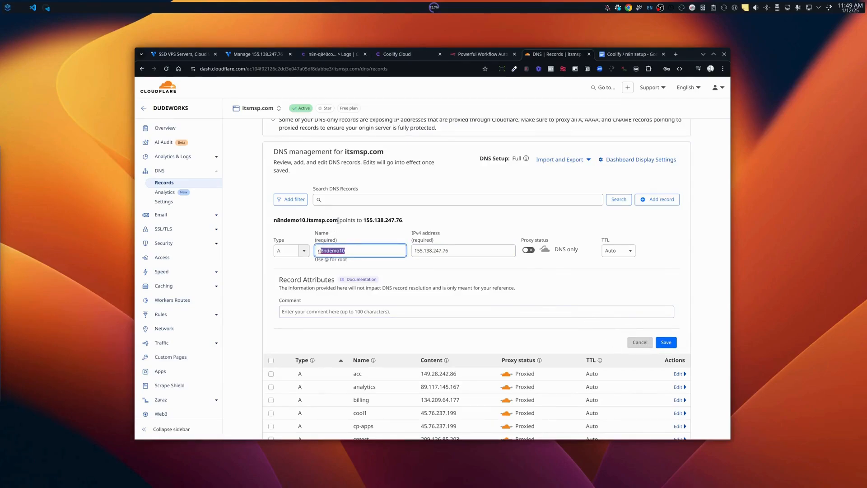
drag(338, 221, 274, 222)
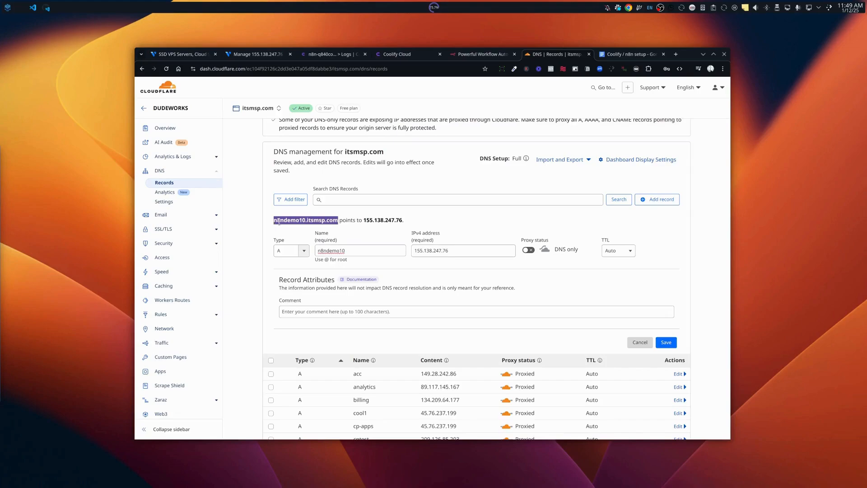
right_click(279, 221)
click(293, 230)
Save the n8ndemo10 A record and return to the Coolify n8n service.
click(666, 343)
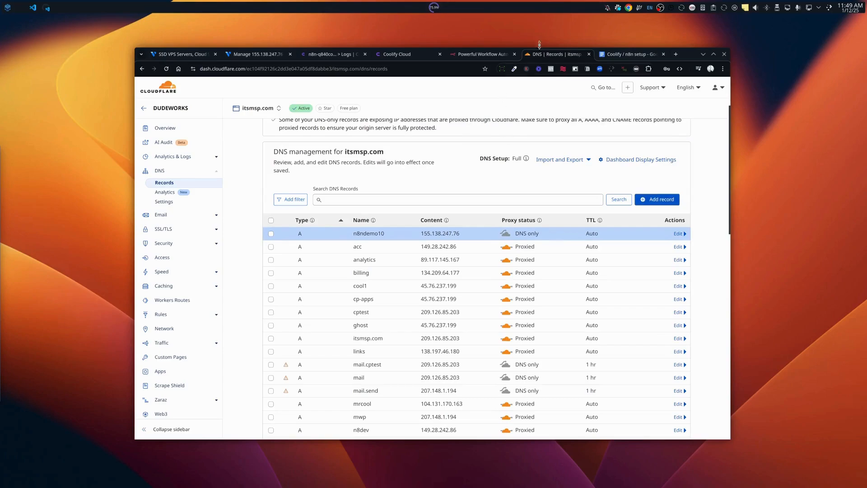
click(319, 55)
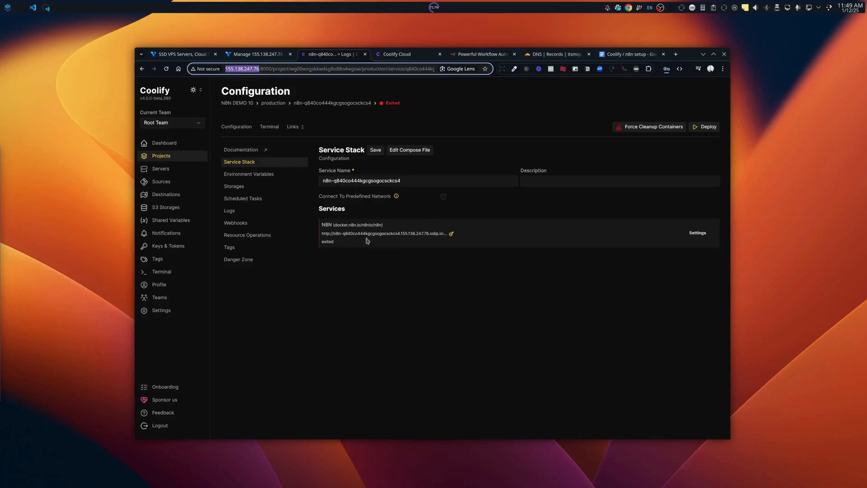
Replace the N8N domain's sslip.io hostname with n8ndemo10.itsmsp.com, switch to https, keep port 5678, save.
click(698, 233)
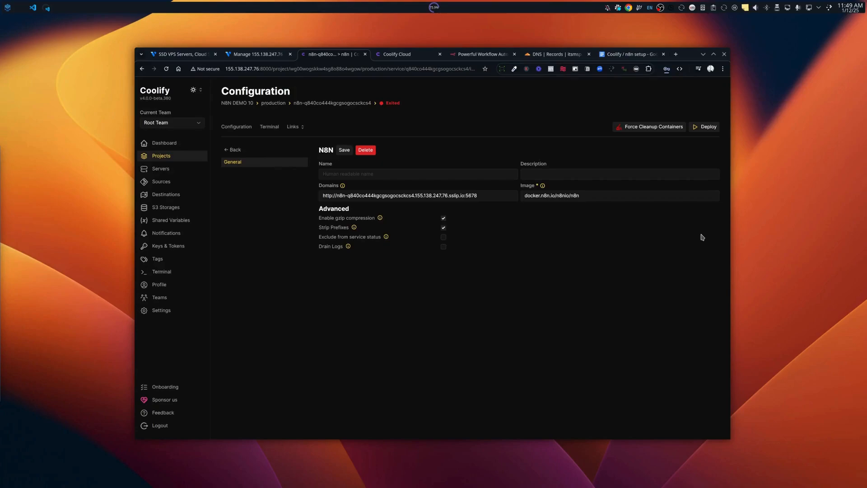
drag(467, 194, 475, 197)
click(463, 195)
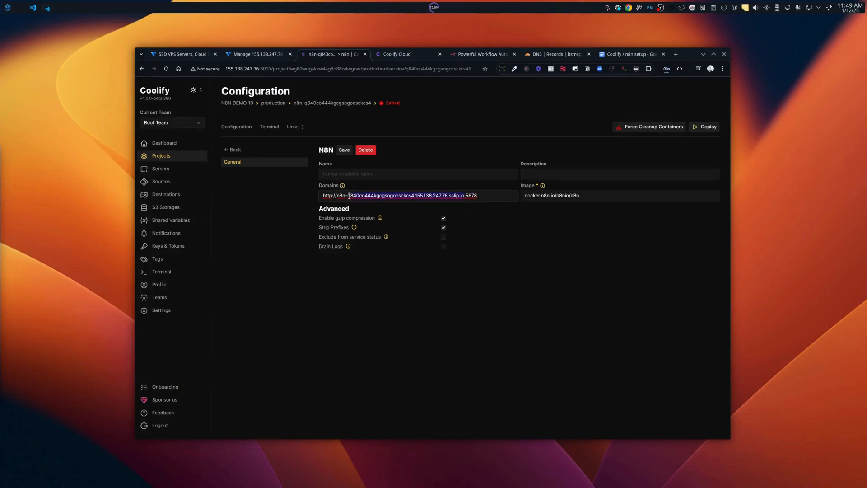
mouse_move(349, 196)
mouse_down()
mouse_move(324, 195)
mouse_move(337, 195)
mouse_up()
key(ctrl+v)
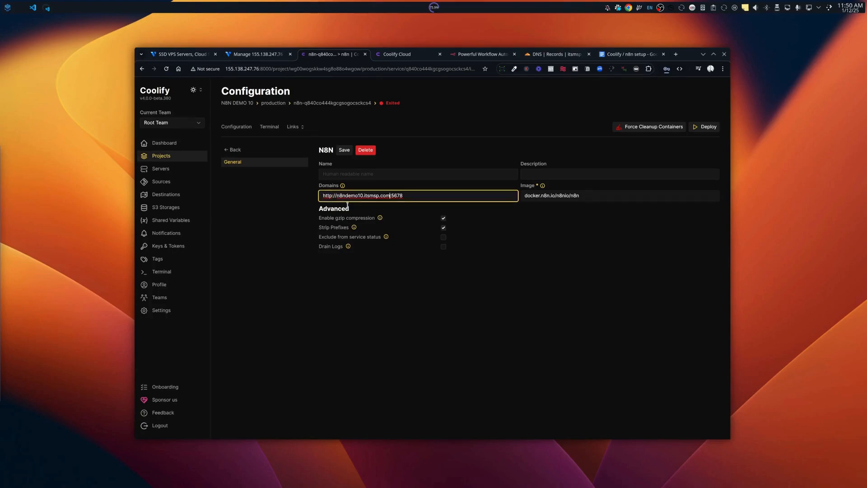
click(332, 196)
text(s)
click(343, 152)
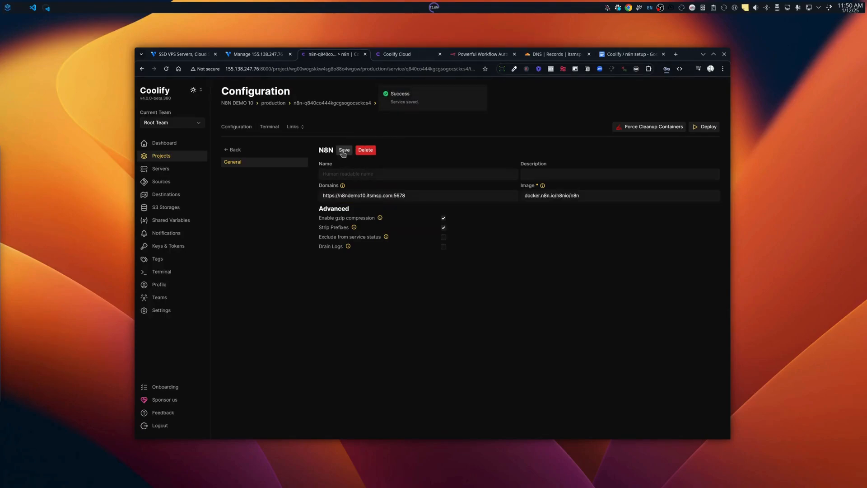
click(246, 128)
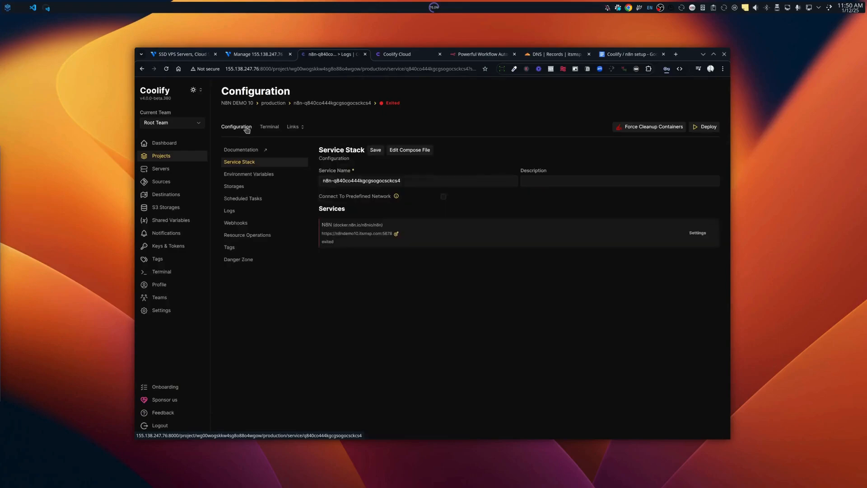
Save the n8n service stack and deploy it, bringing up the Service Startup log.
click(375, 151)
click(705, 129)
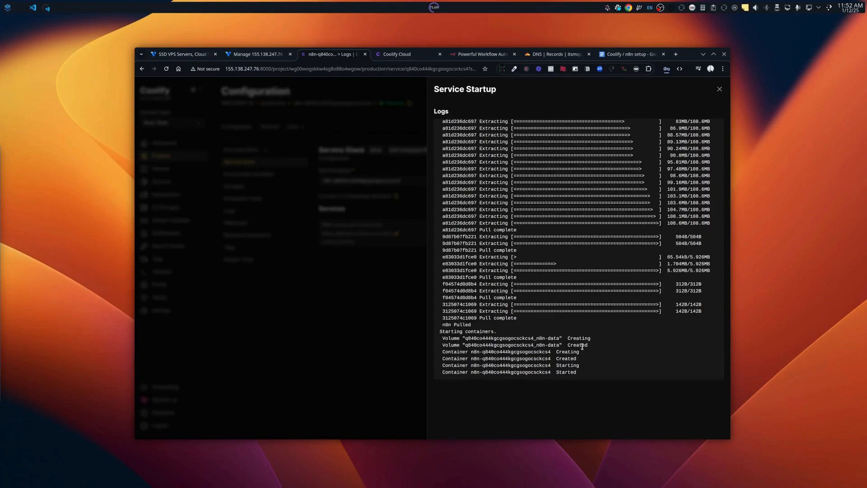
click(720, 90)
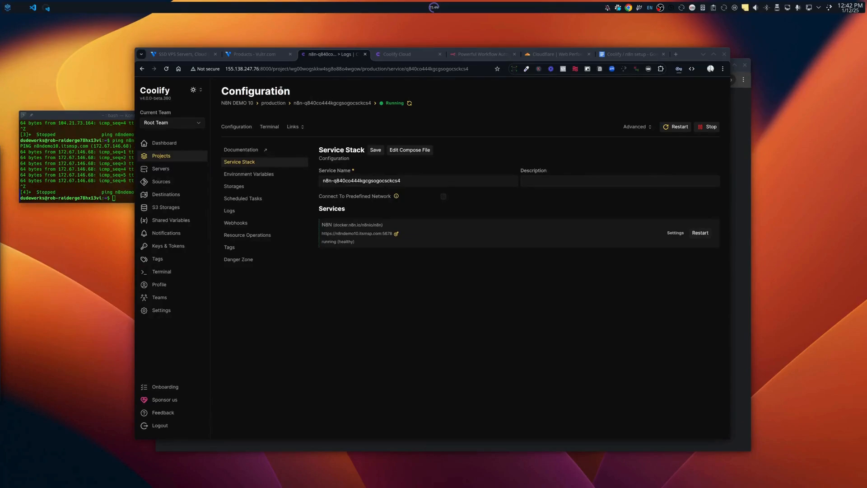
click(222, 91)
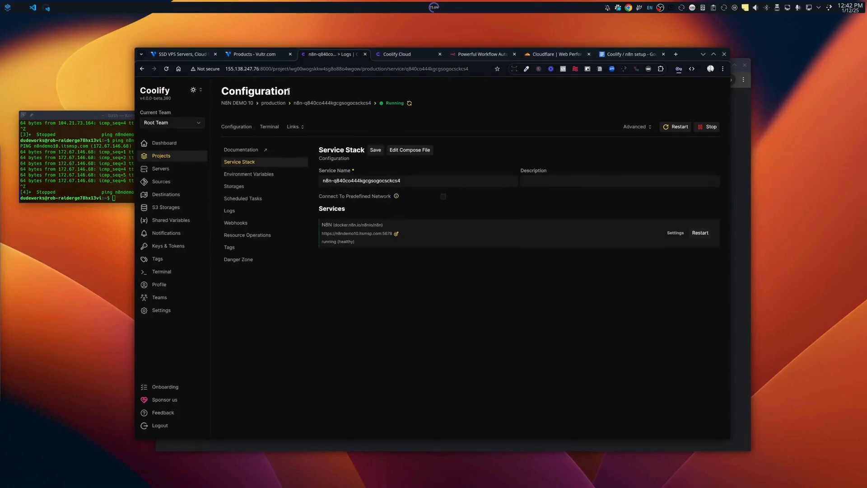
drag(289, 91, 222, 91)
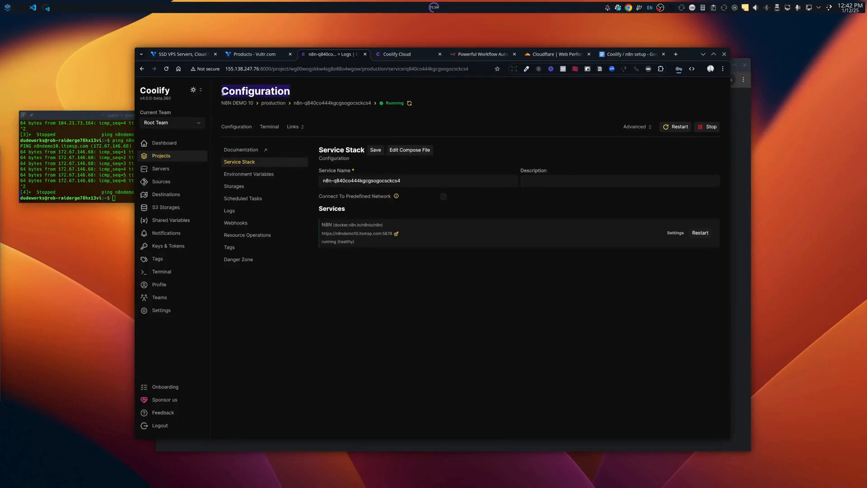
click(277, 91)
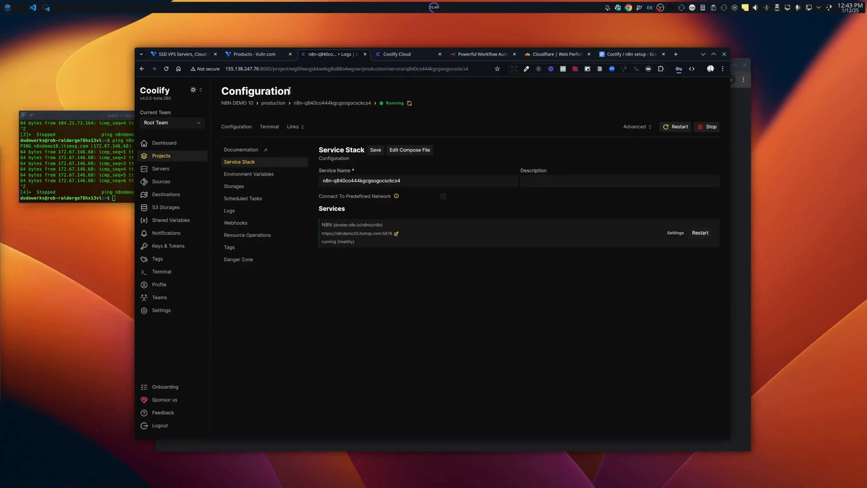
click(304, 129)
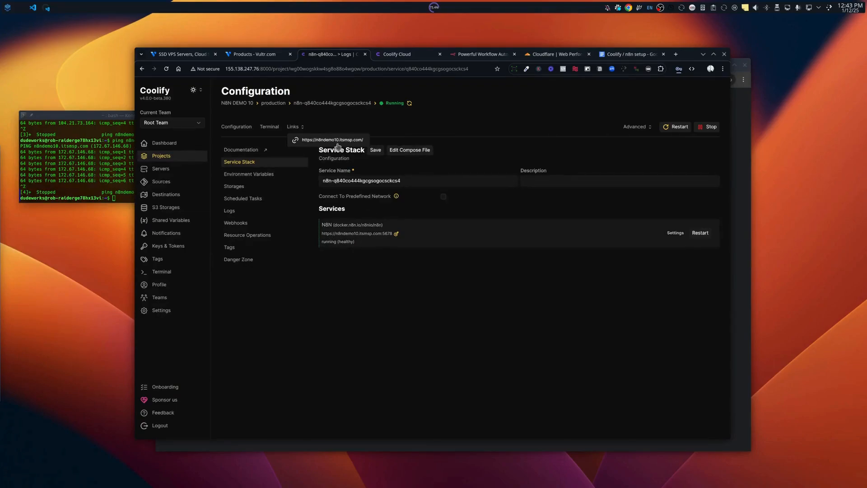
Open the n8ndemo10.itsmsp.com link to reach n8n's owner setup page, then go back to Coolify.
click(305, 128)
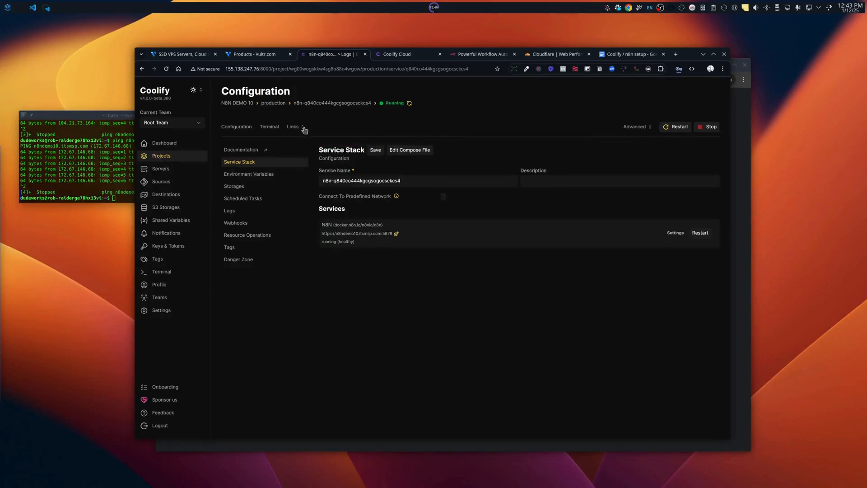
click(304, 128)
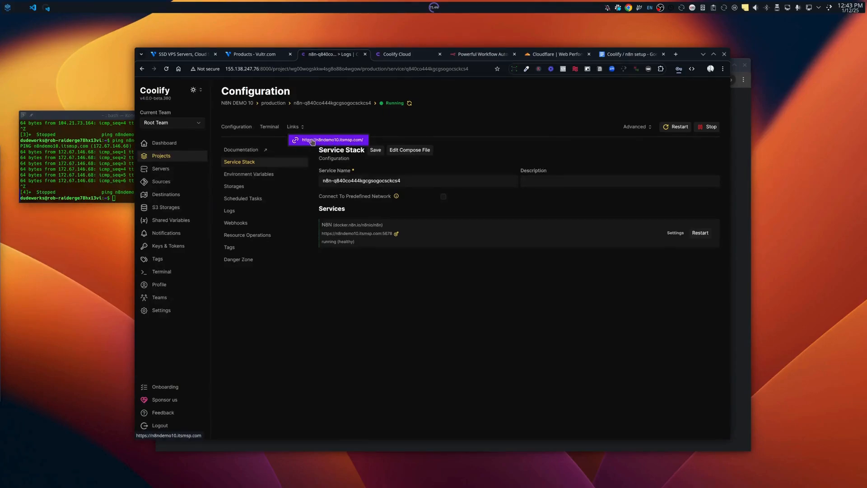
click(312, 140)
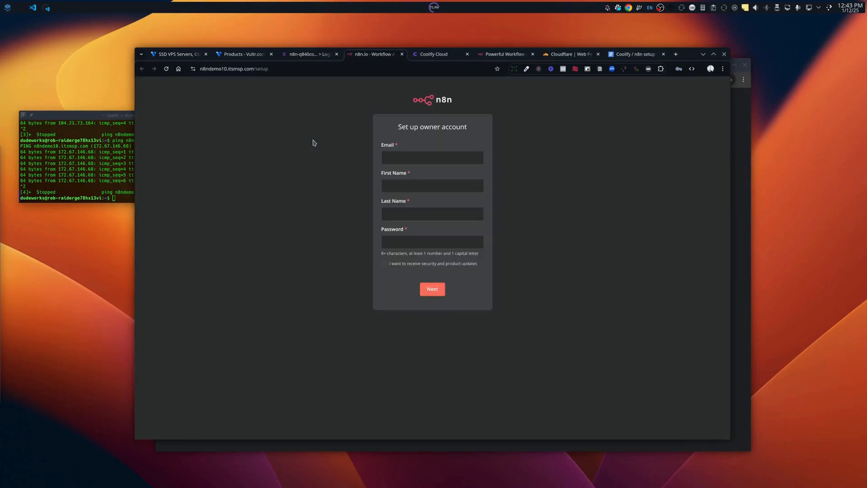
click(412, 157)
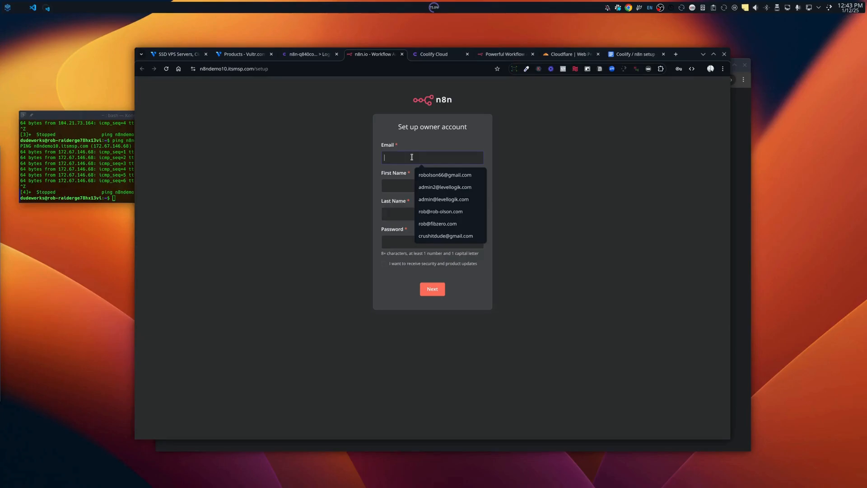
click(316, 56)
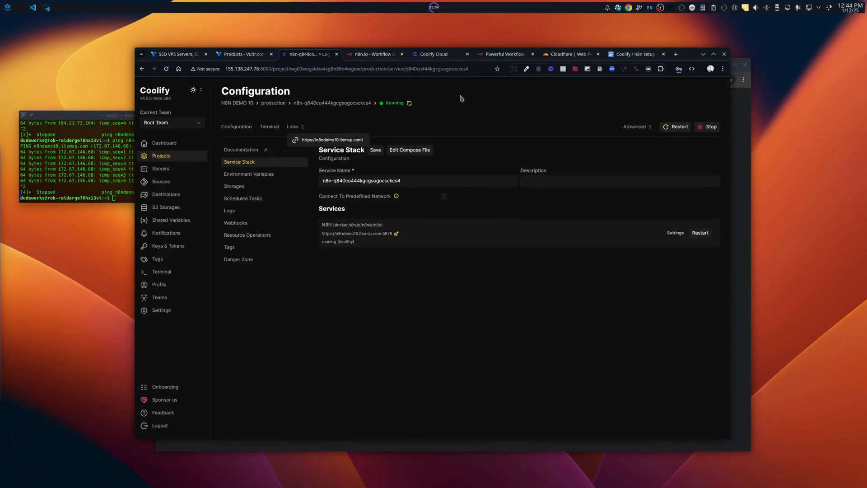
mouse_move(369, 56)
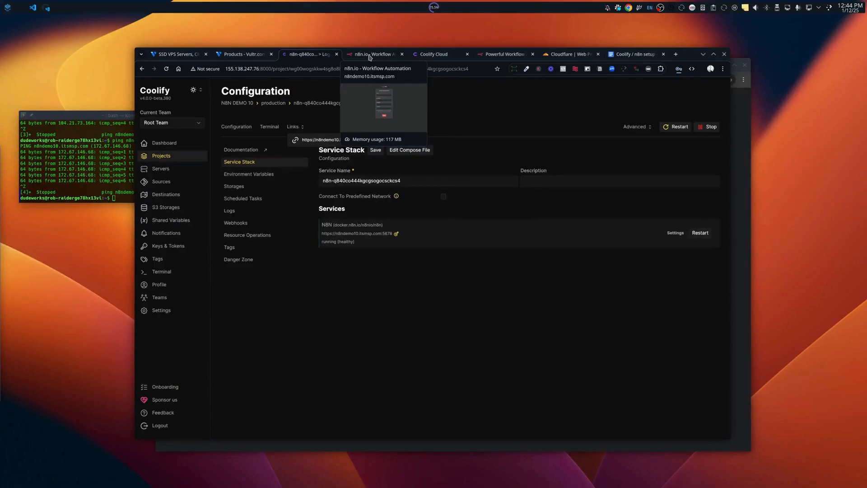
On the n8n setup page, fill in the owner's email from the browser's saved address.
click(370, 57)
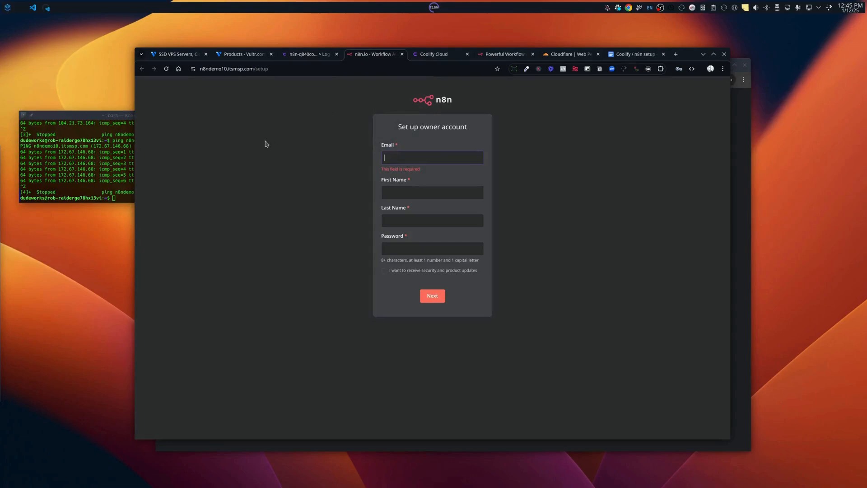
click(393, 156)
click(302, 69)
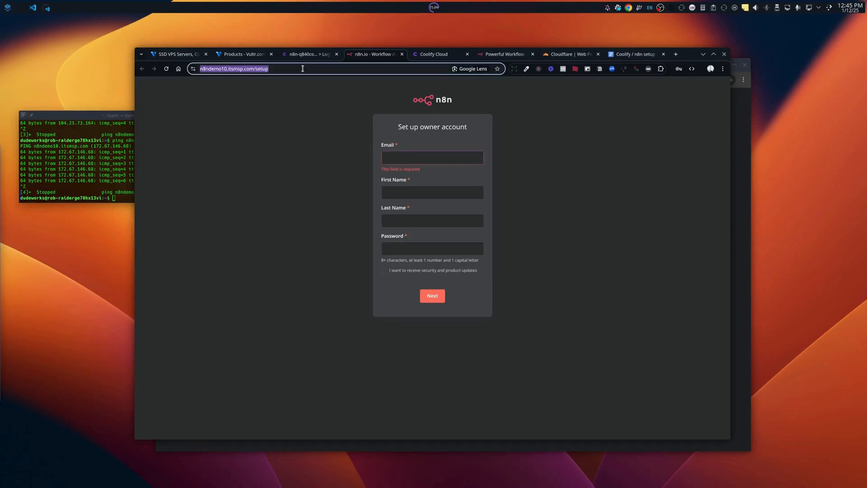
click(193, 69)
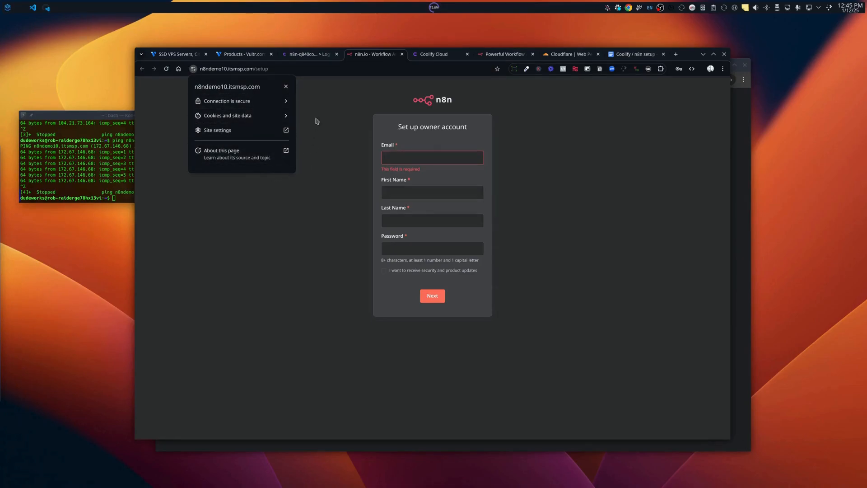
key(Escape)
click(406, 158)
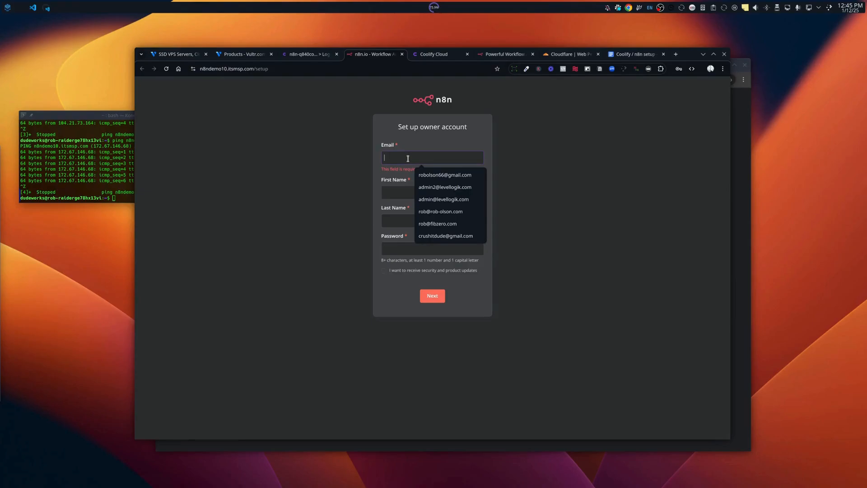
text(Rob)
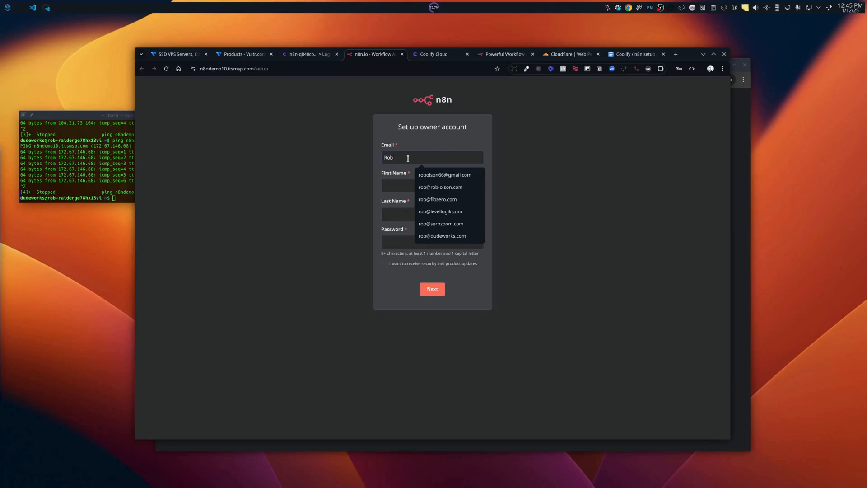
key(BackSpace)
key(BackSpace)
key(BackSpace)
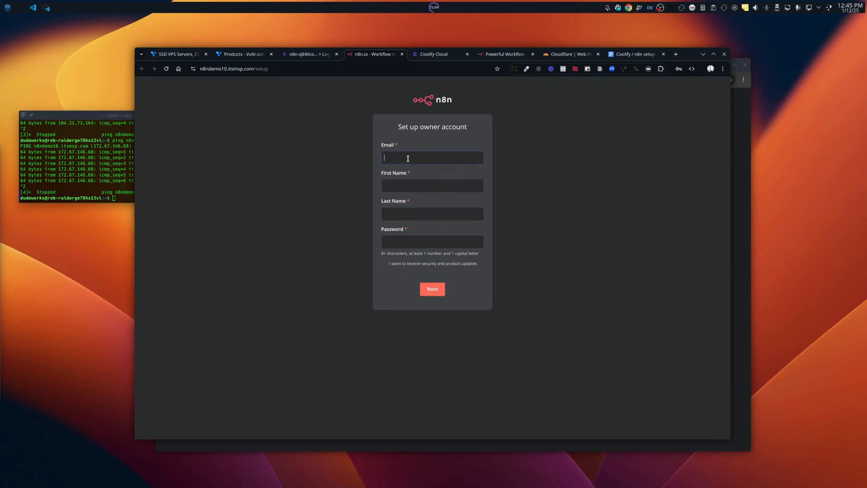
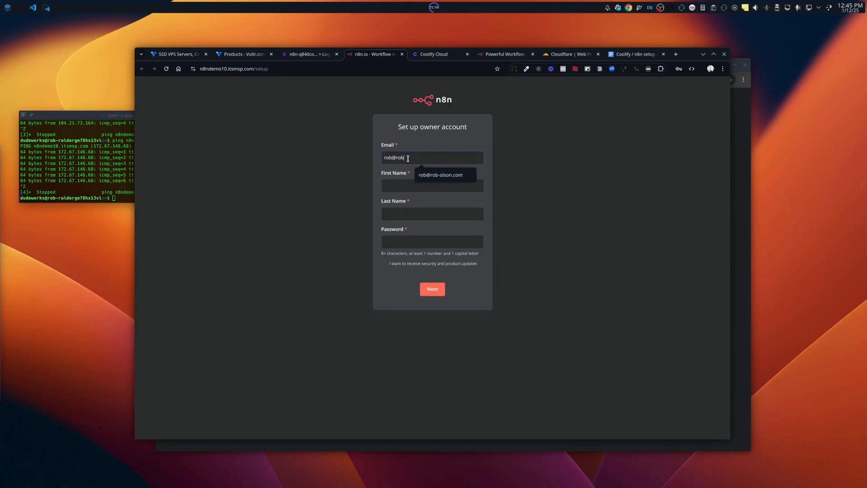
click(455, 173)
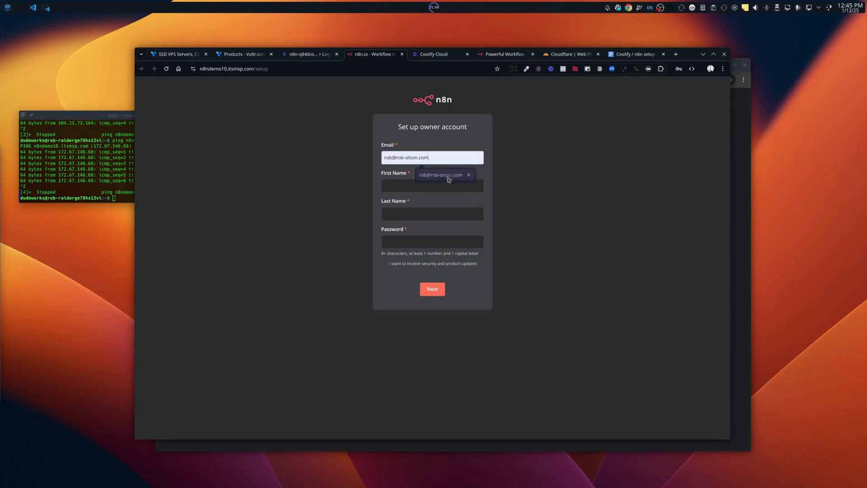
Enter the owner's first and last name and a password, then submit the form.
click(416, 183)
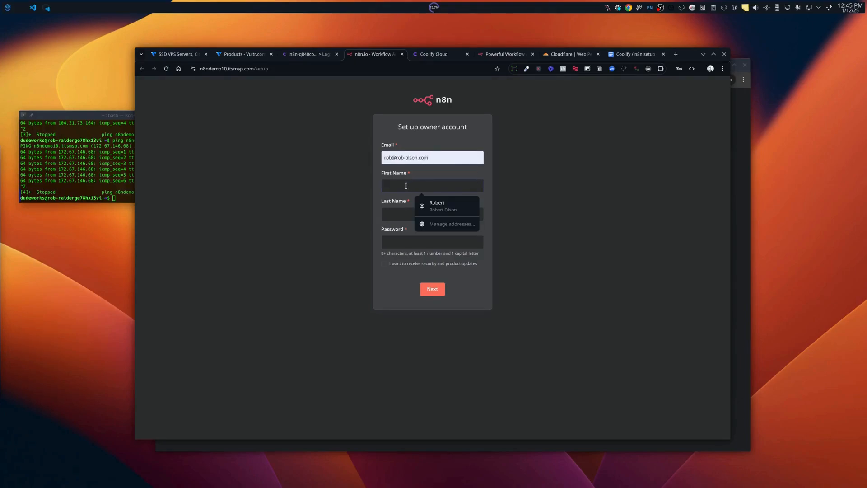
text(Robe)
key(Tab)
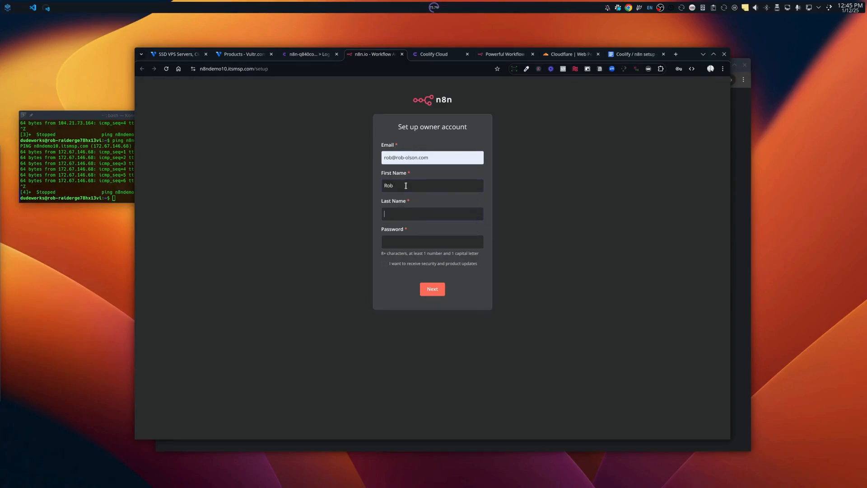
text(Olson)
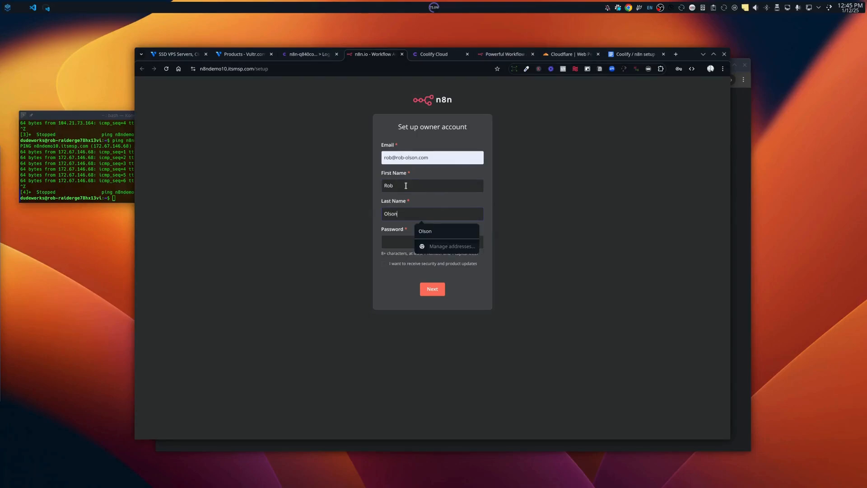
key(Tab)
text(•••••••)
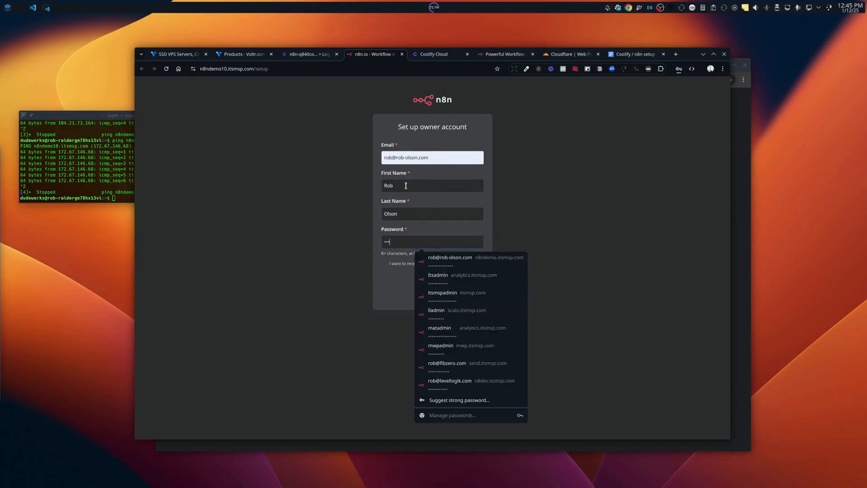
text(••••)
click(378, 281)
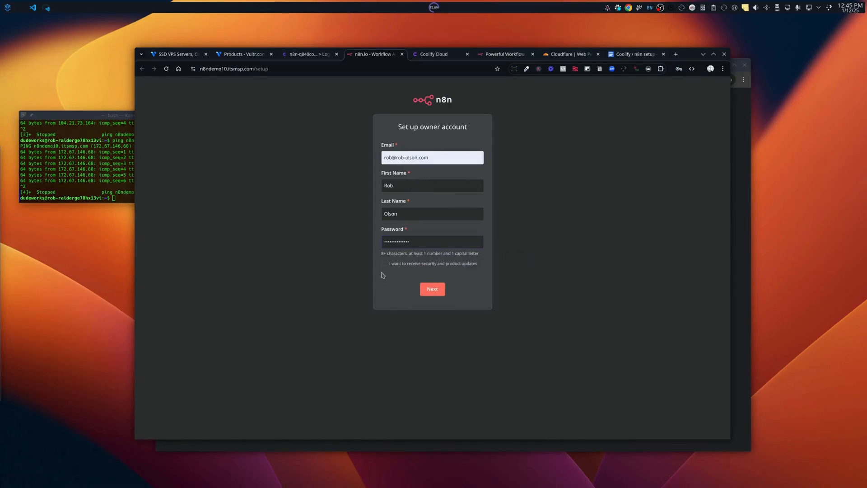
click(435, 293)
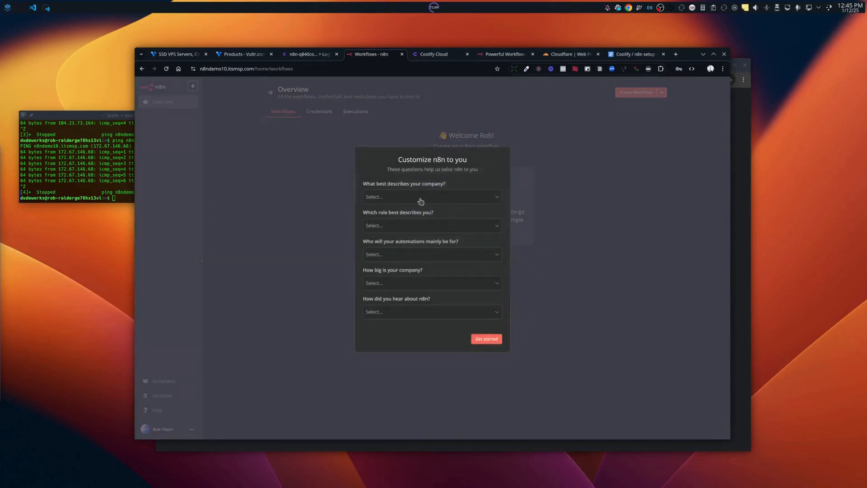
Answer the survey: Software as a service, Business Owner, Myself, Less than 20 people, heard via Google.
click(421, 201)
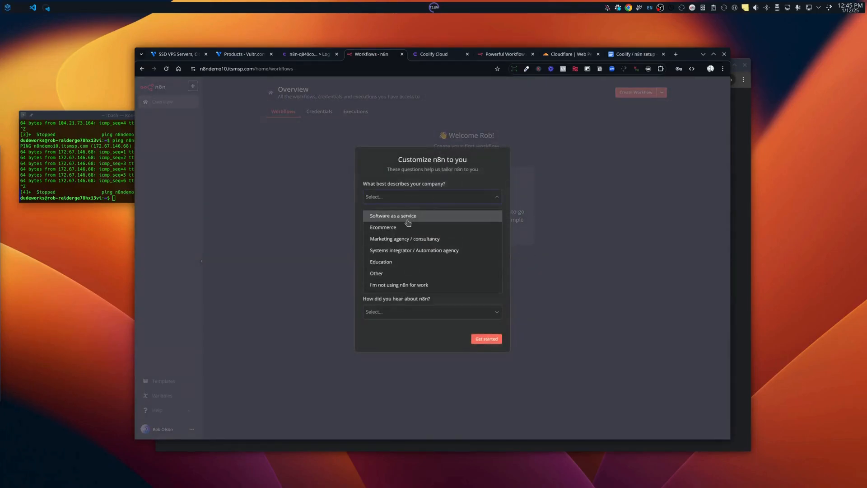
click(408, 217)
click(408, 228)
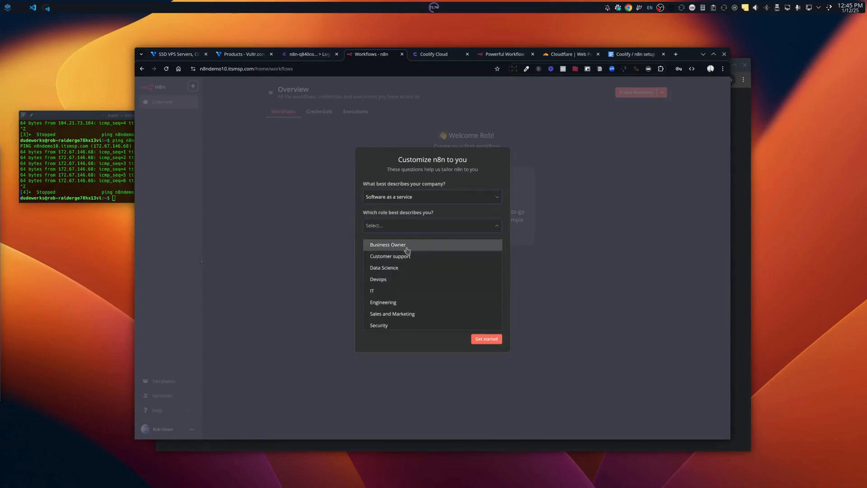
click(406, 250)
click(404, 253)
click(405, 272)
click(404, 283)
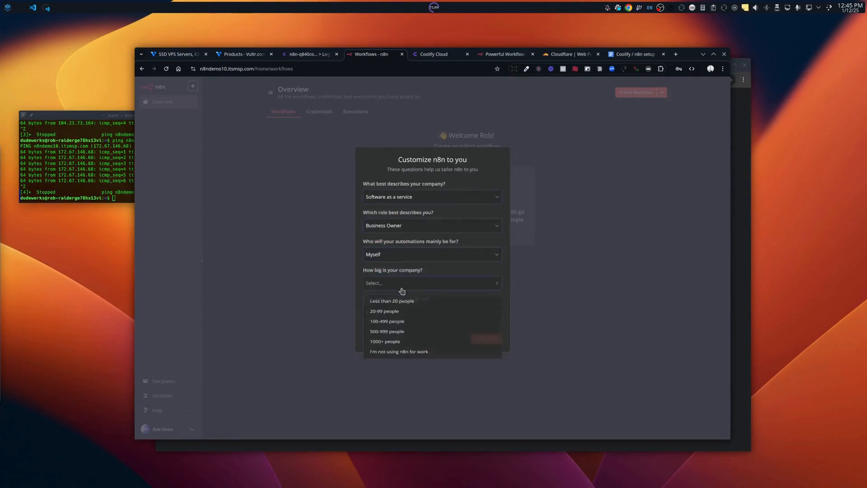
click(398, 300)
click(399, 313)
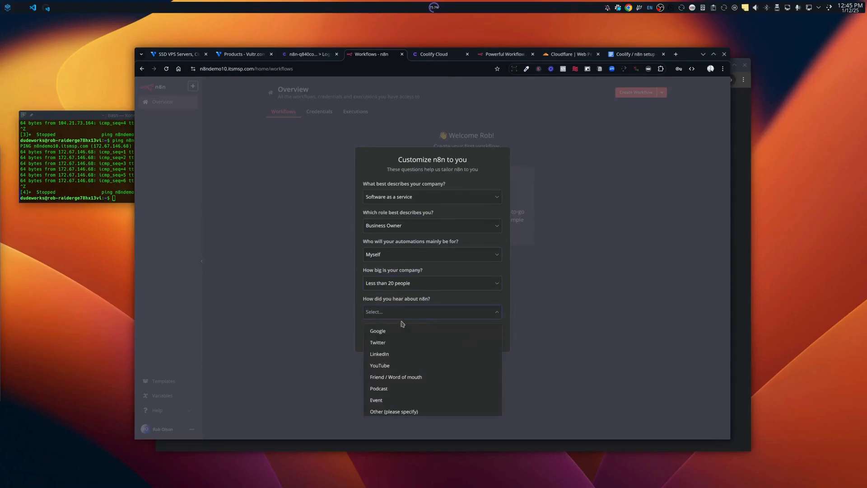
click(402, 329)
Finish the survey, skip the free license key offer, and start a blank workflow from scratch.
click(487, 339)
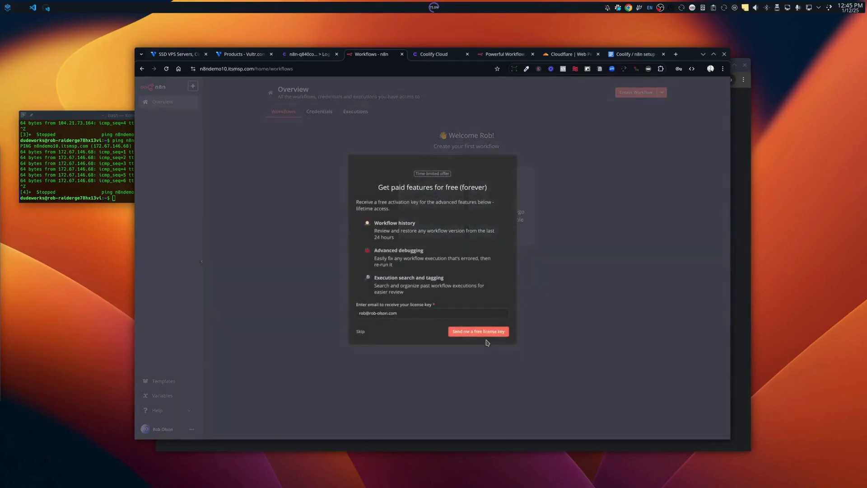
click(361, 332)
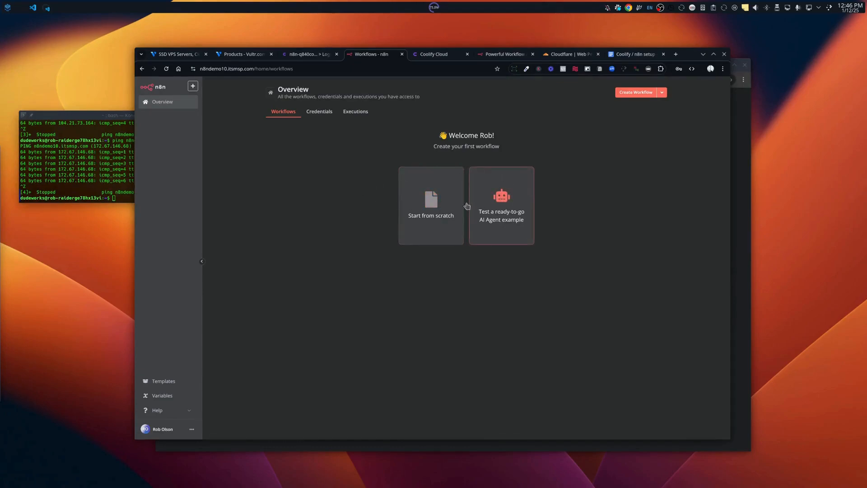
click(429, 204)
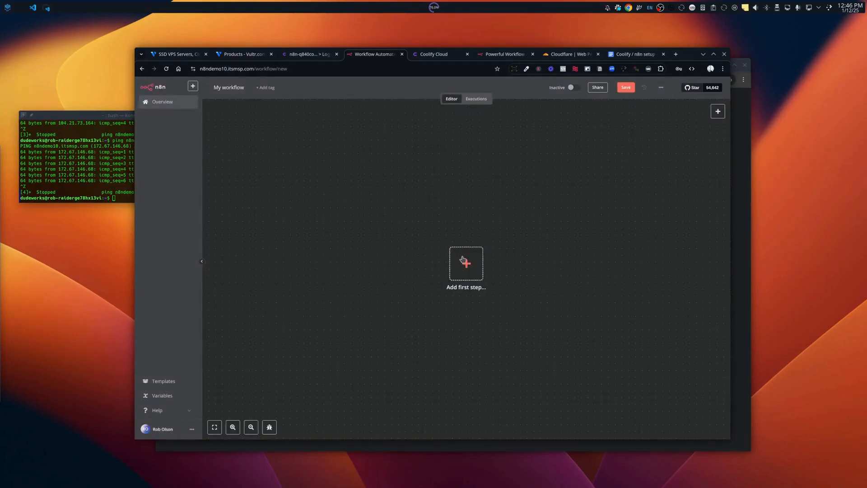
Search nodes for 'hoo' and add a Webhook trigger as the workflow's first step.
click(465, 265)
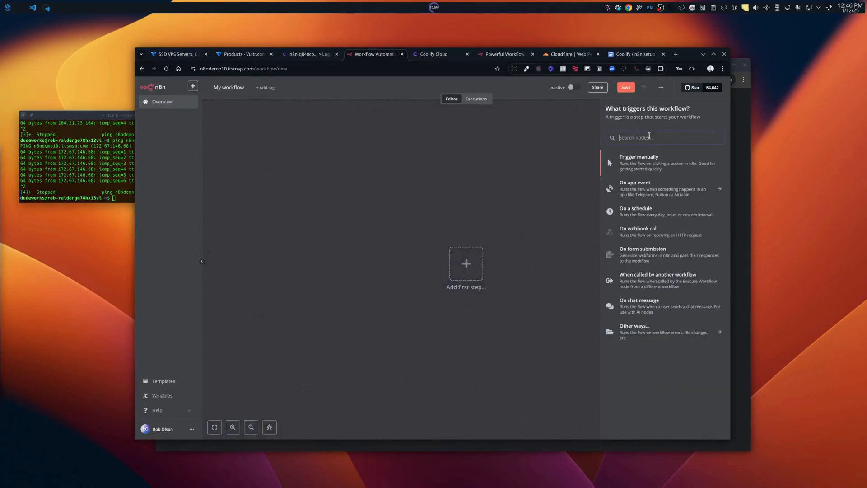
text(hoo)
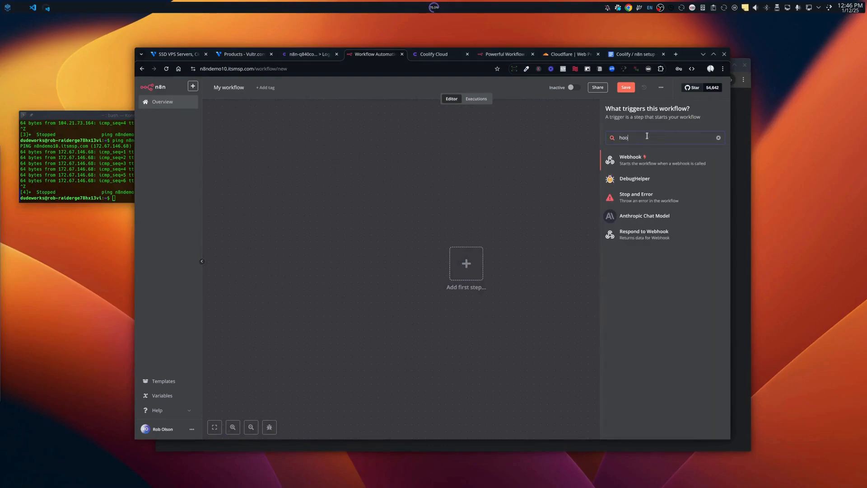
click(638, 159)
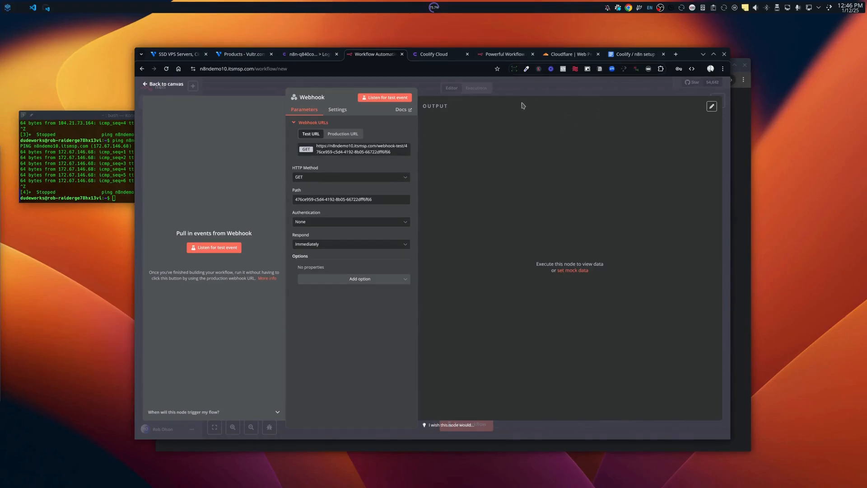
Go to the Postman website in a new browser tab and sign in.
click(677, 54)
text(post)
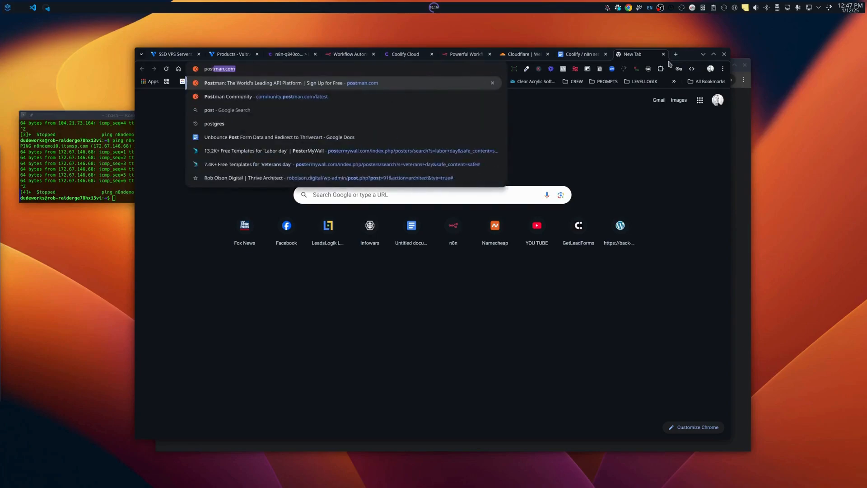
key(Return)
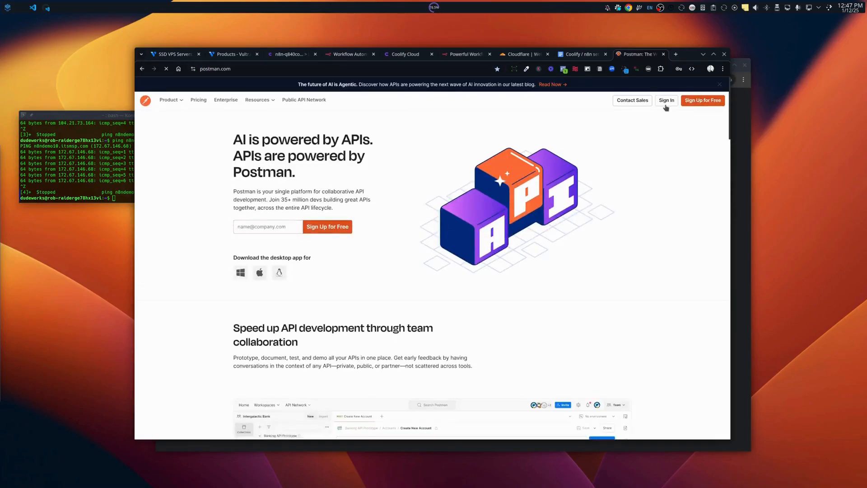
click(666, 108)
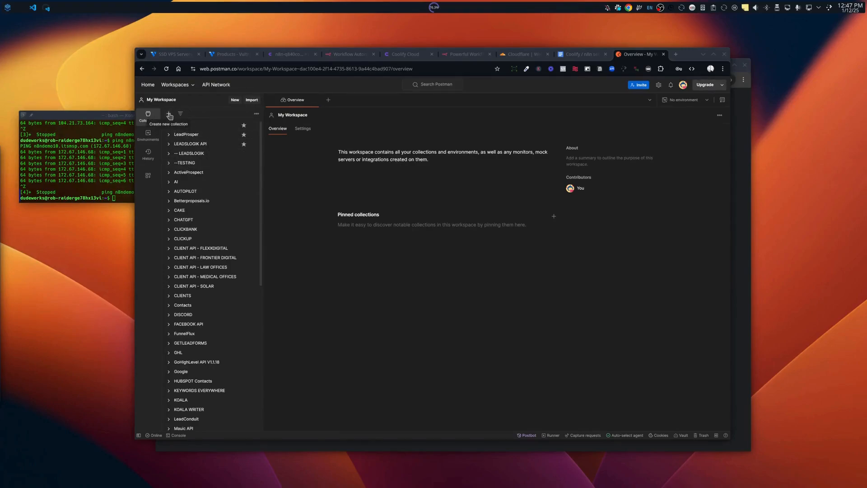
Create a new Postman request with the method set to POST.
click(328, 100)
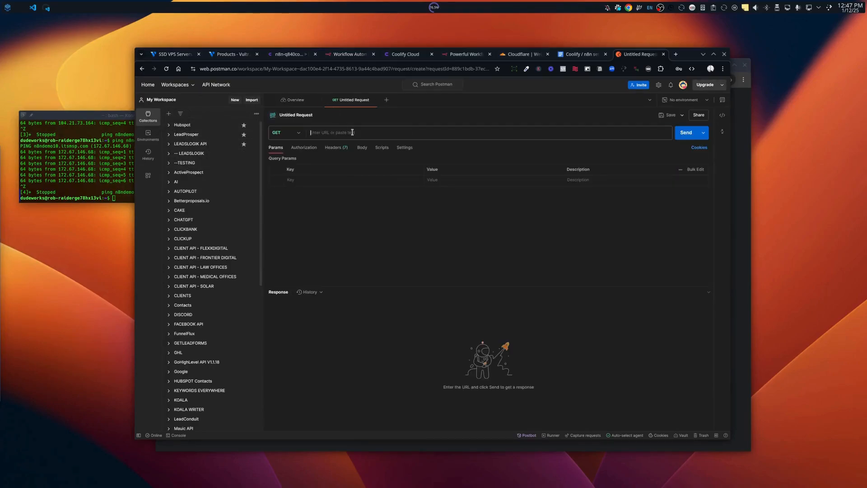
click(296, 133)
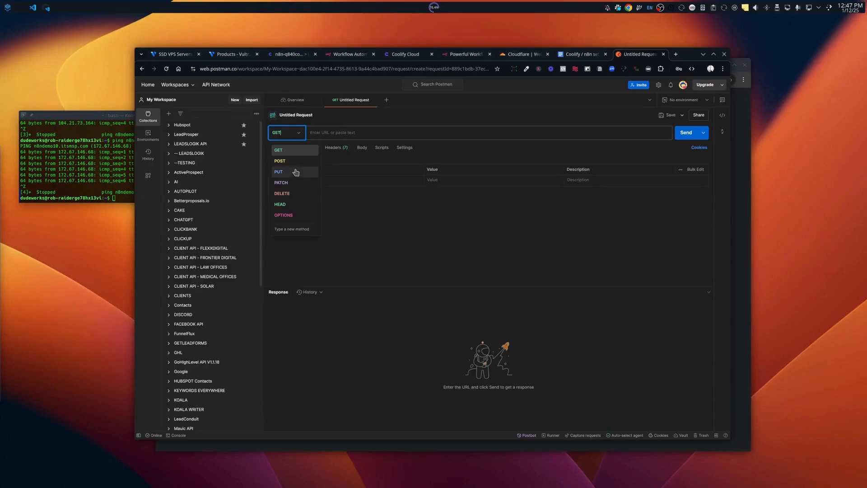
click(291, 163)
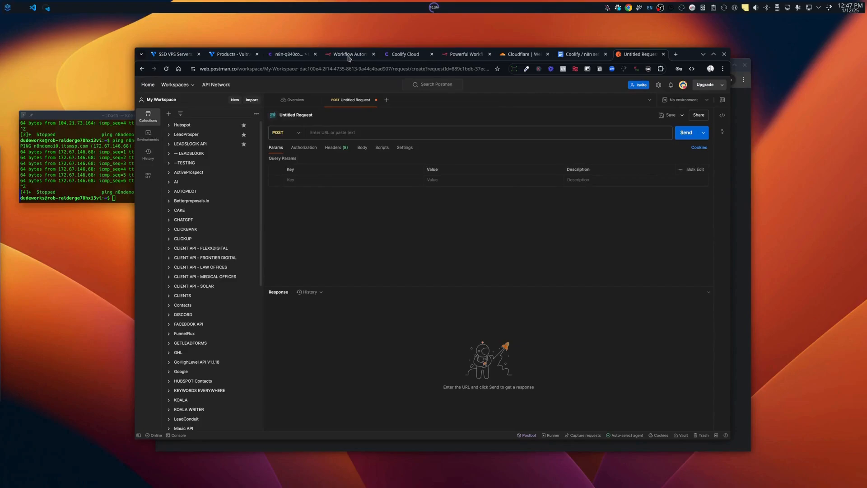
click(349, 55)
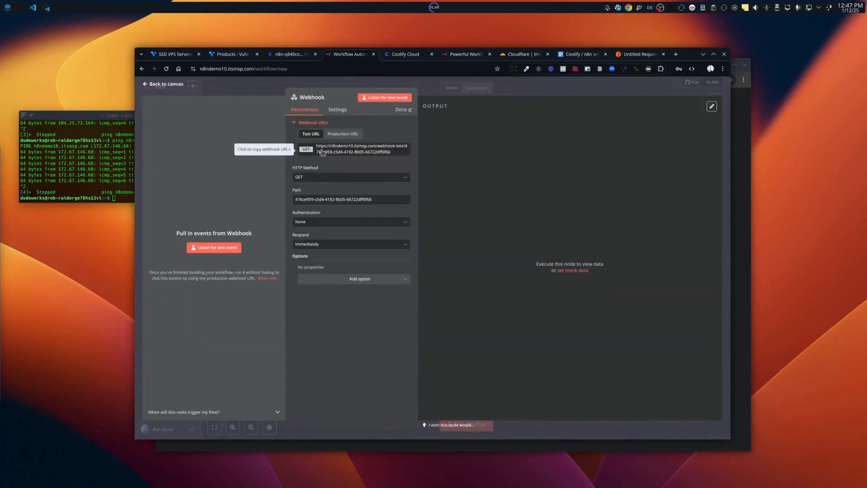
Set the webhook's HTTP Method to POST, copy its test URL, and listen for a test event.
click(304, 178)
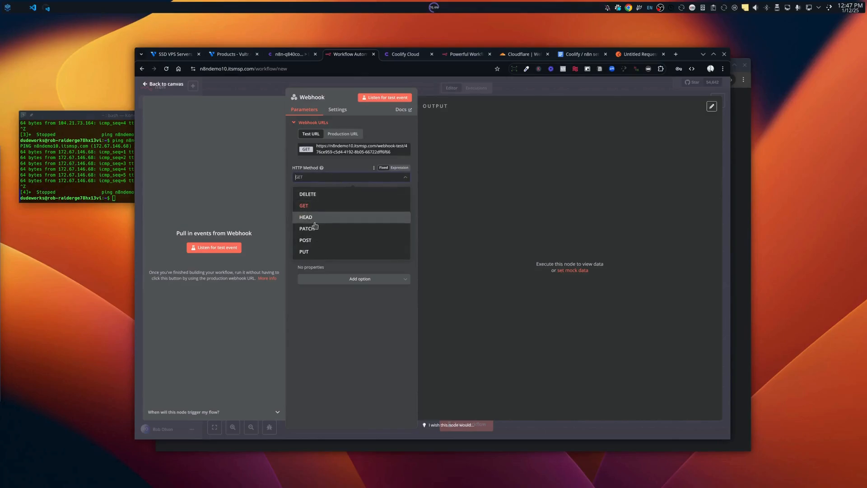
click(315, 241)
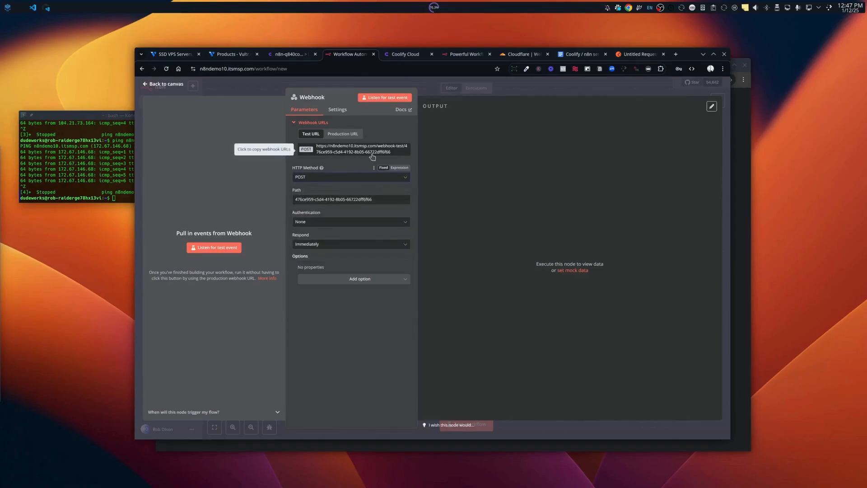
drag(391, 153, 321, 153)
key(ctrl+c)
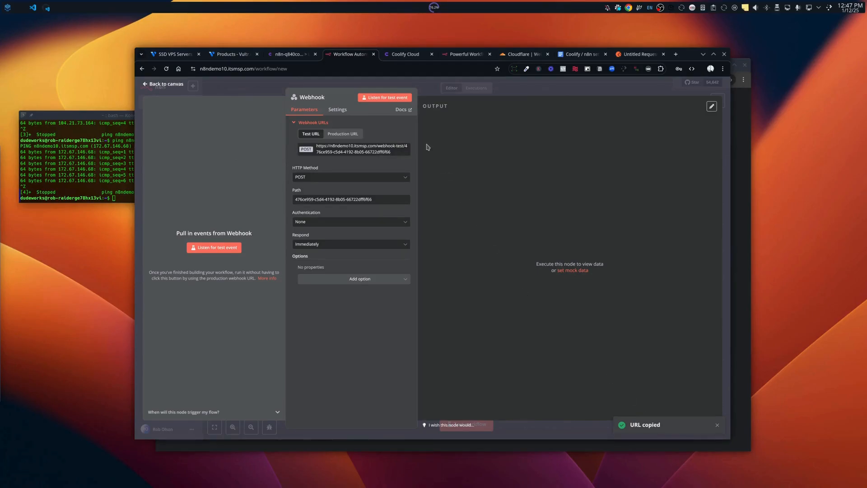
click(212, 249)
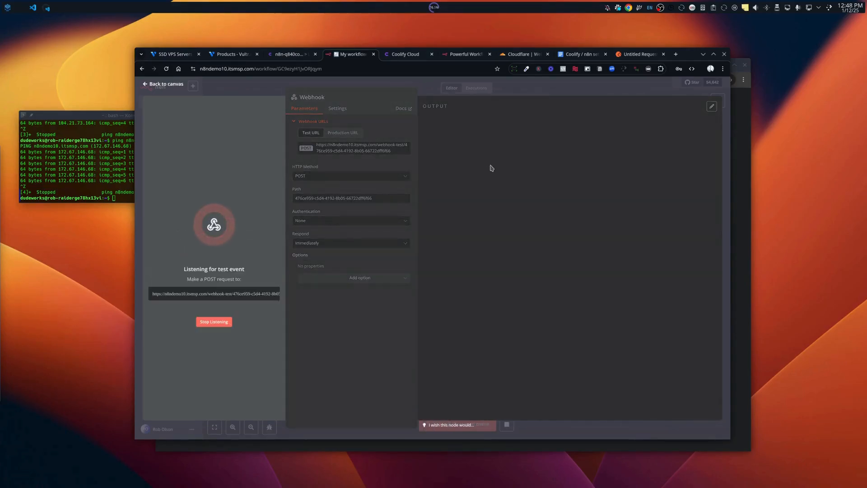
Paste the n8n webhook test URL into the Postman POST request.
click(633, 59)
click(368, 131)
key(ctrl+v)
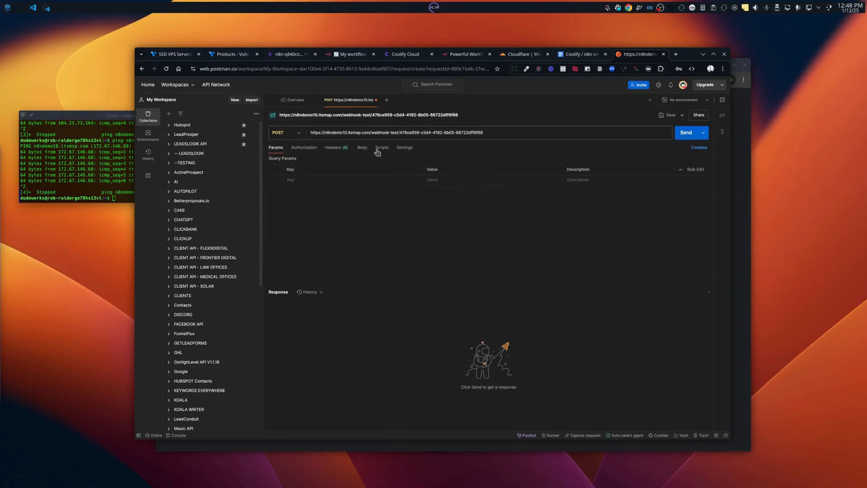
Send a raw JSON body with a "name" field holding a sample name, getting 200 OK.
click(362, 148)
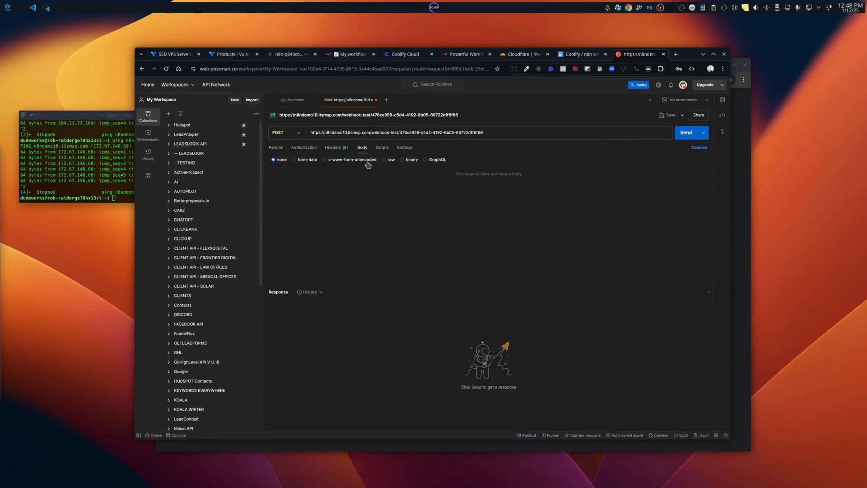
click(387, 160)
click(368, 178)
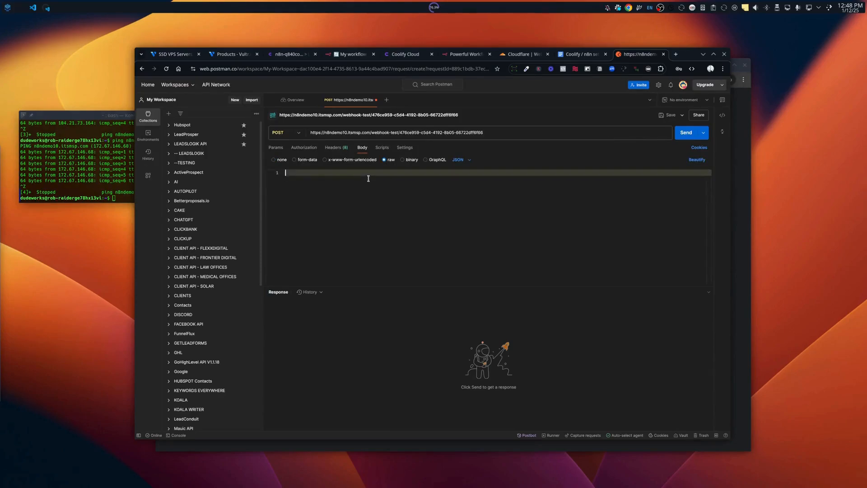
key(Return)
text({)
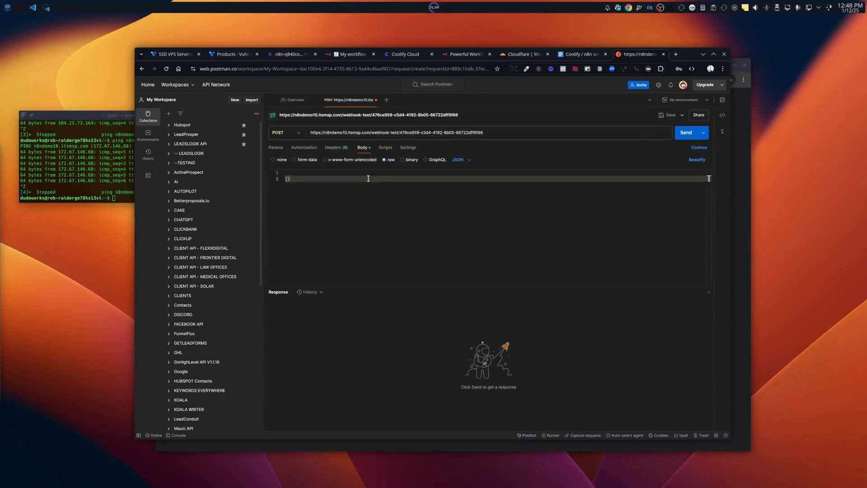
key(Return)
key(Return)
key(Return)
key(Up)
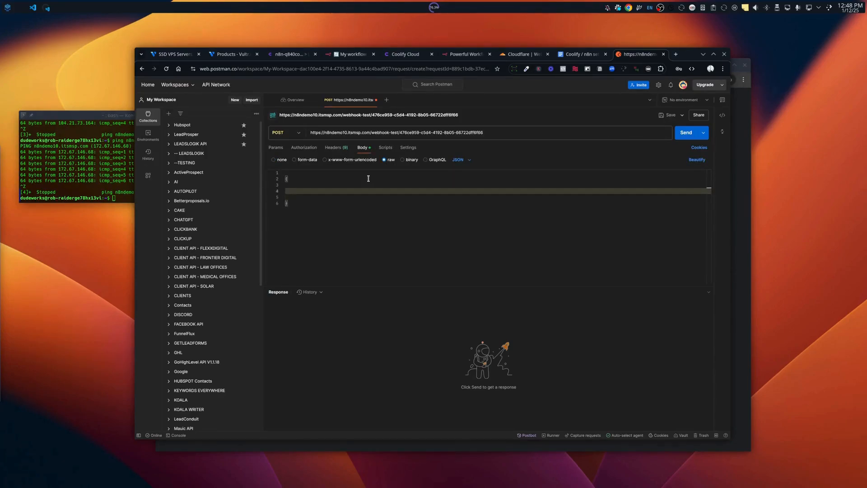
text("name": "Rob)
click(684, 133)
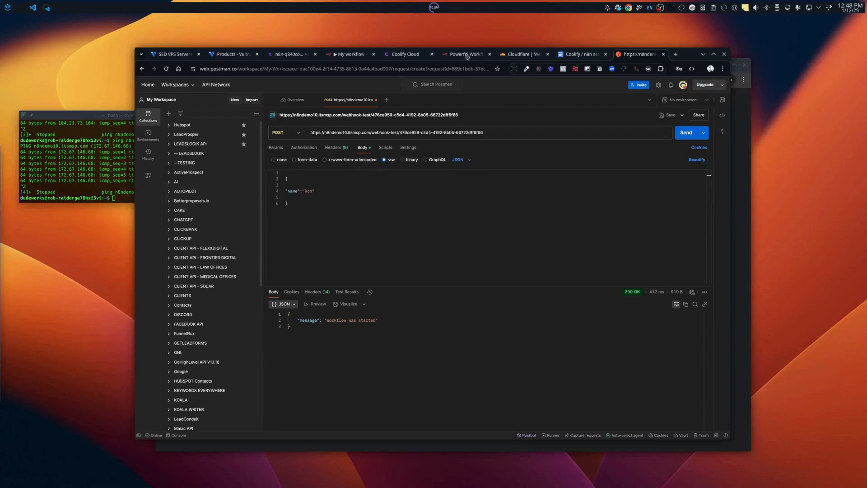
Inspect the Webhook node's output in n8n, highlighting the received name value in the body.
click(350, 54)
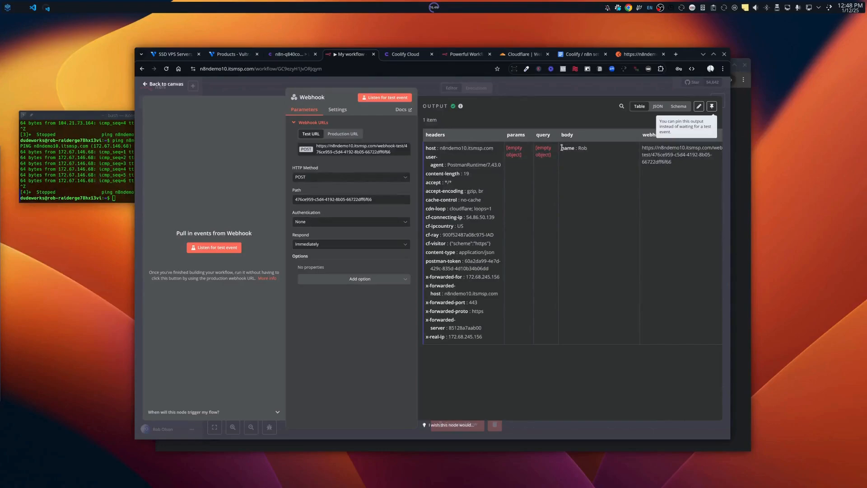
drag(560, 148, 590, 149)
click(236, 54)
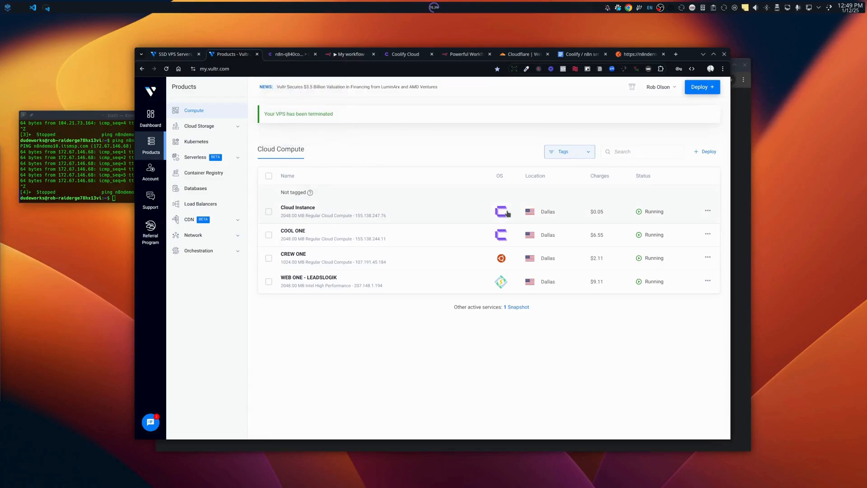
click(286, 56)
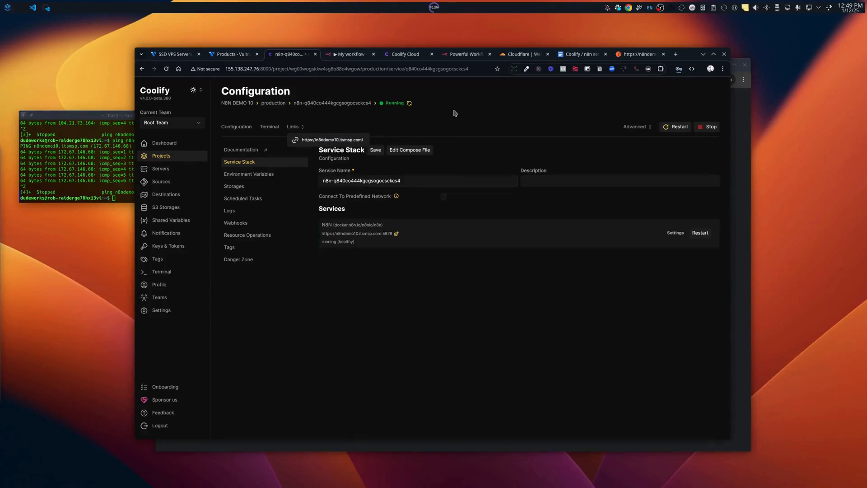
click(348, 56)
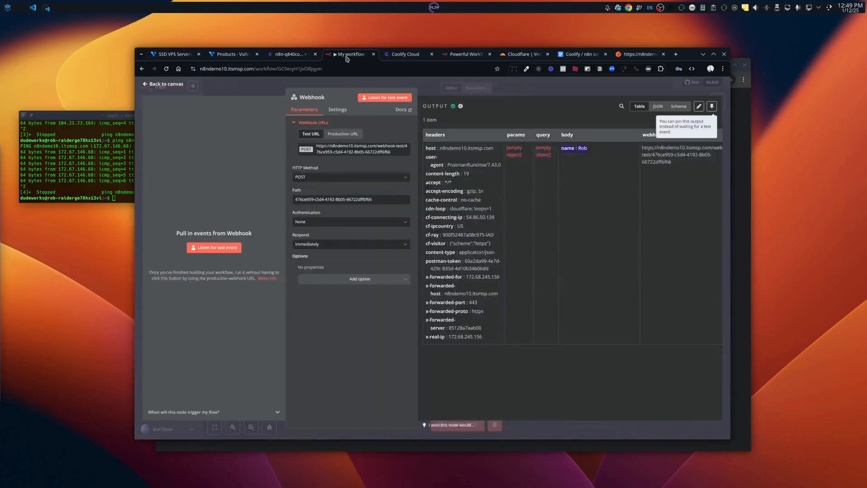